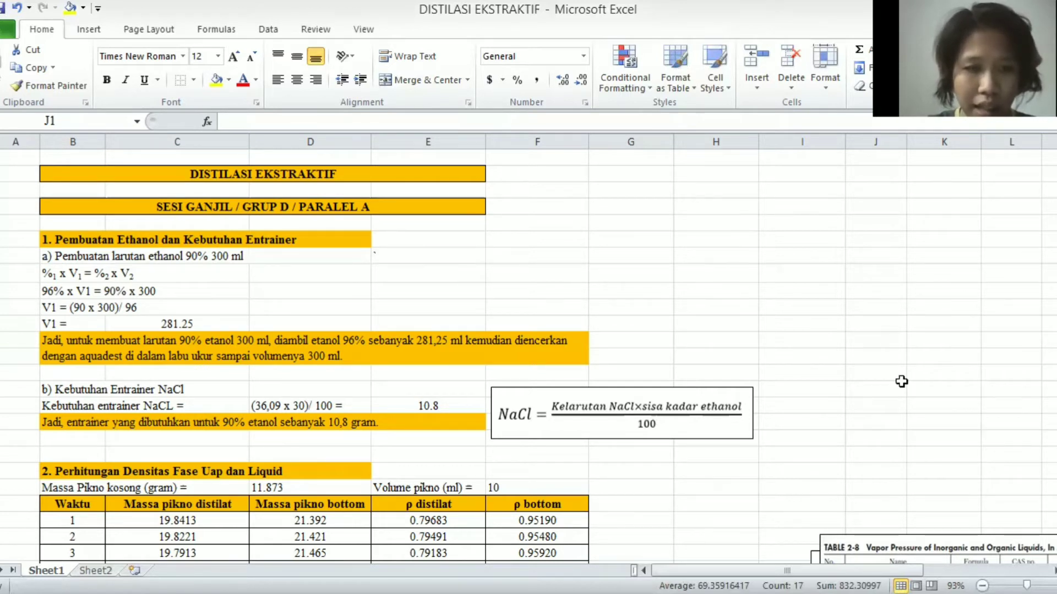
- Review the 90% ethanol preparation and the NaCl entrainer requirement in section 1
left_click(1011, 406)
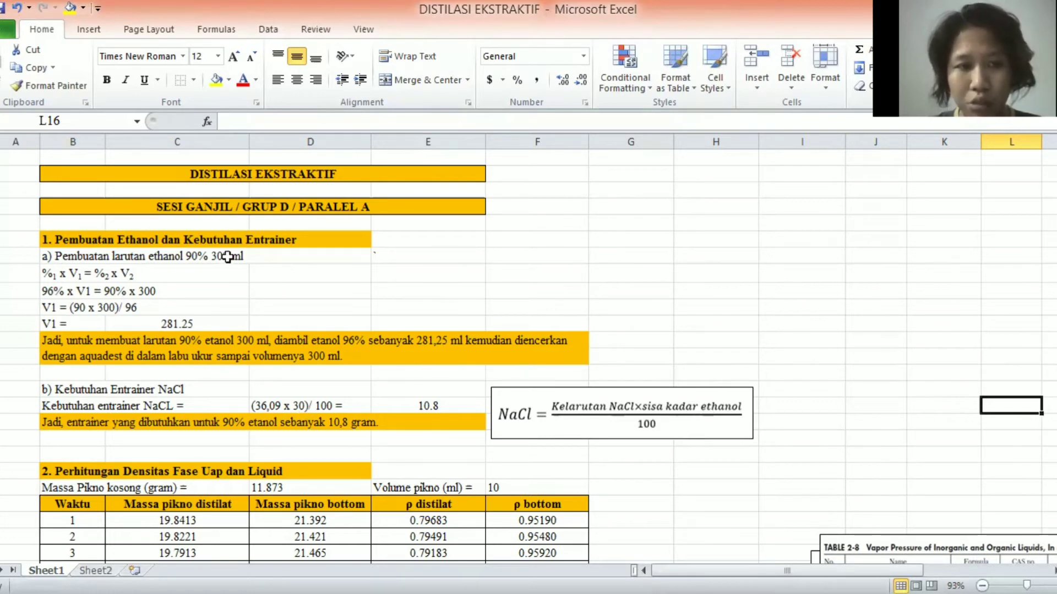
left_click(330, 256)
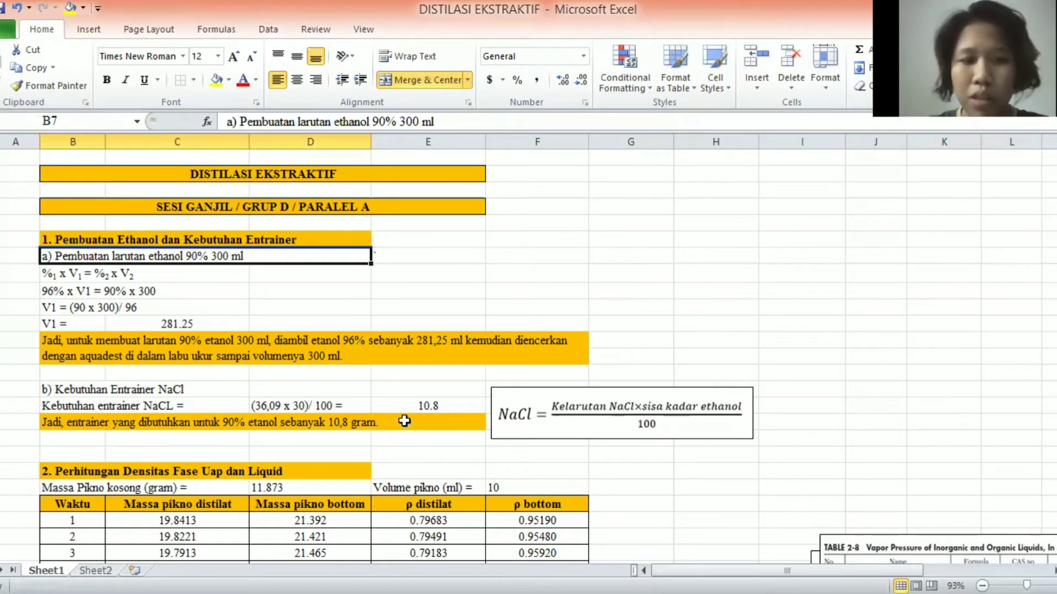
left_click(372, 428)
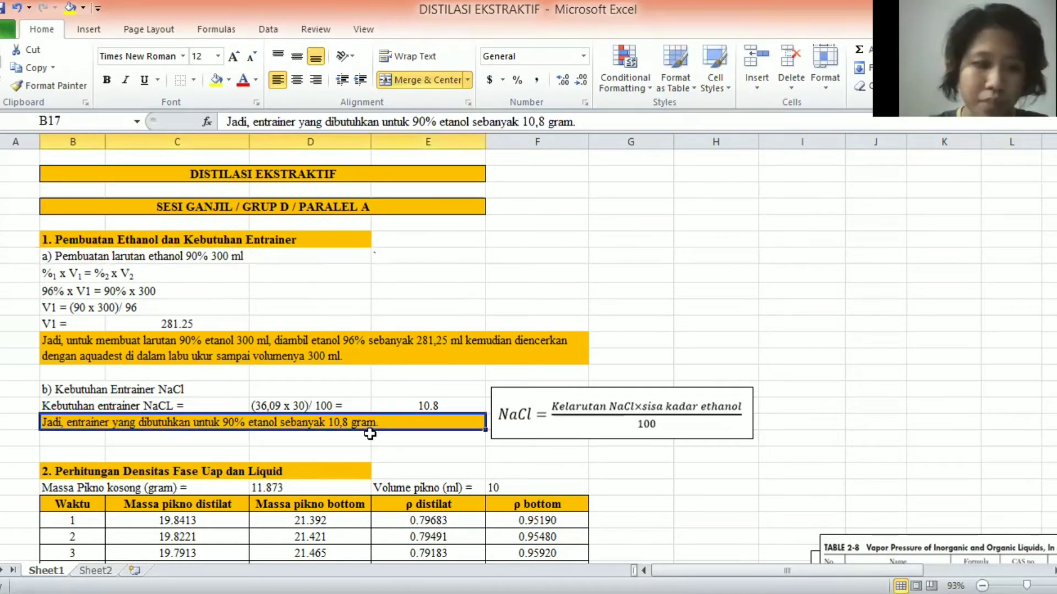
- Examine the pycnometer masses and the formulas for distillate and bottom density at Waktu 1 in section 2
scroll(167, 424, "down", 8)
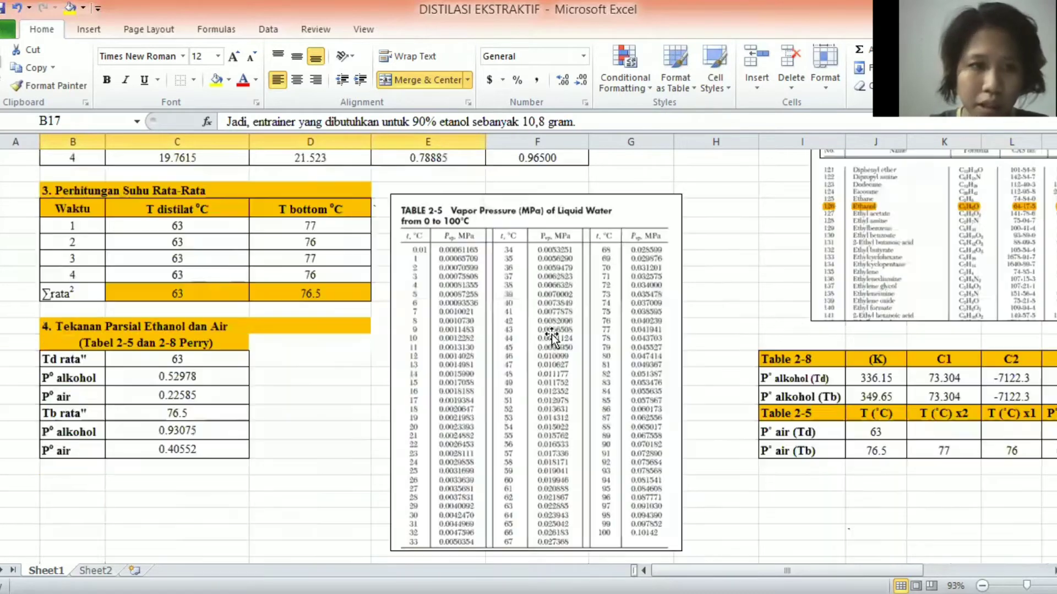
scroll(167, 423, "up", 6)
scroll(167, 424, "up", 1)
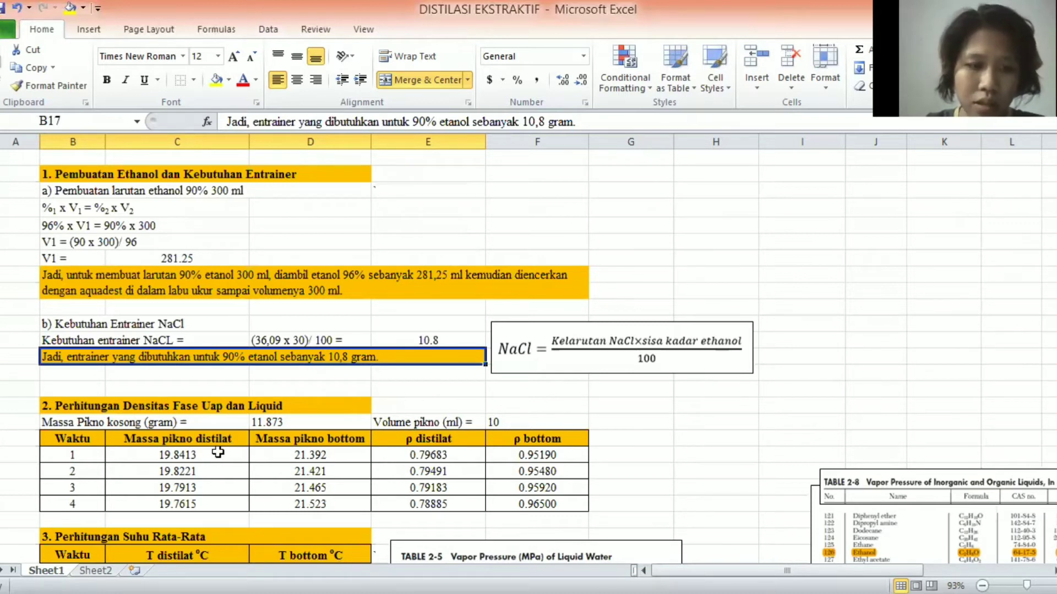
left_click_drag(218, 452, 278, 507)
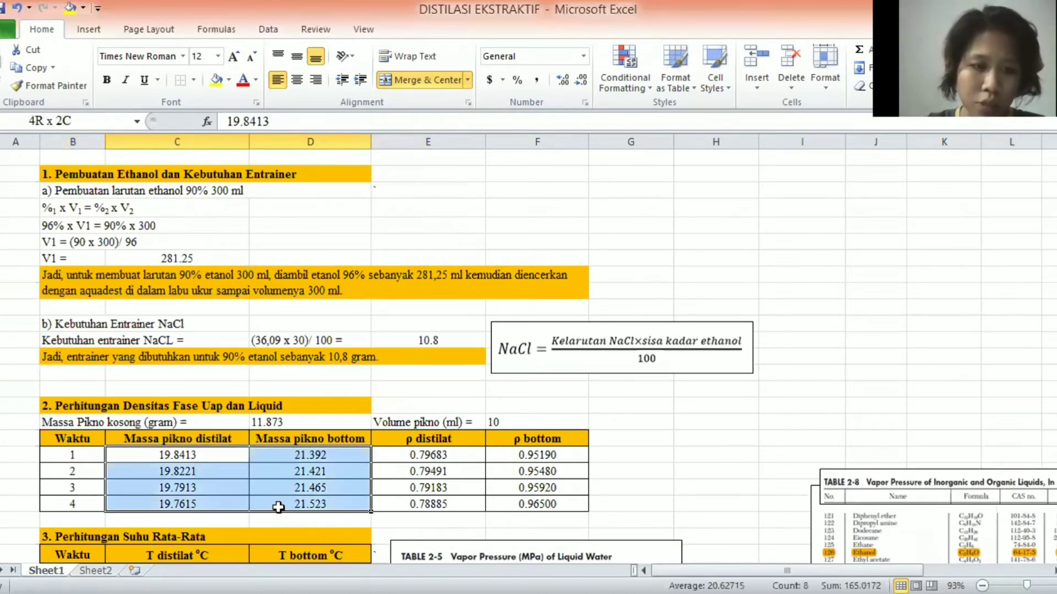
left_click_drag(259, 468, 260, 468)
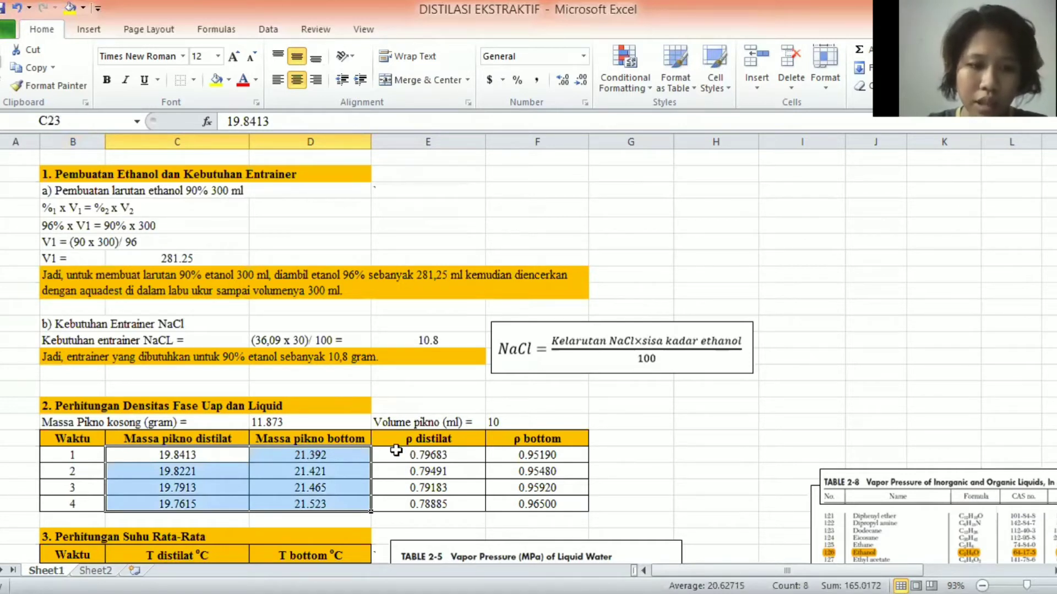
left_click(432, 453)
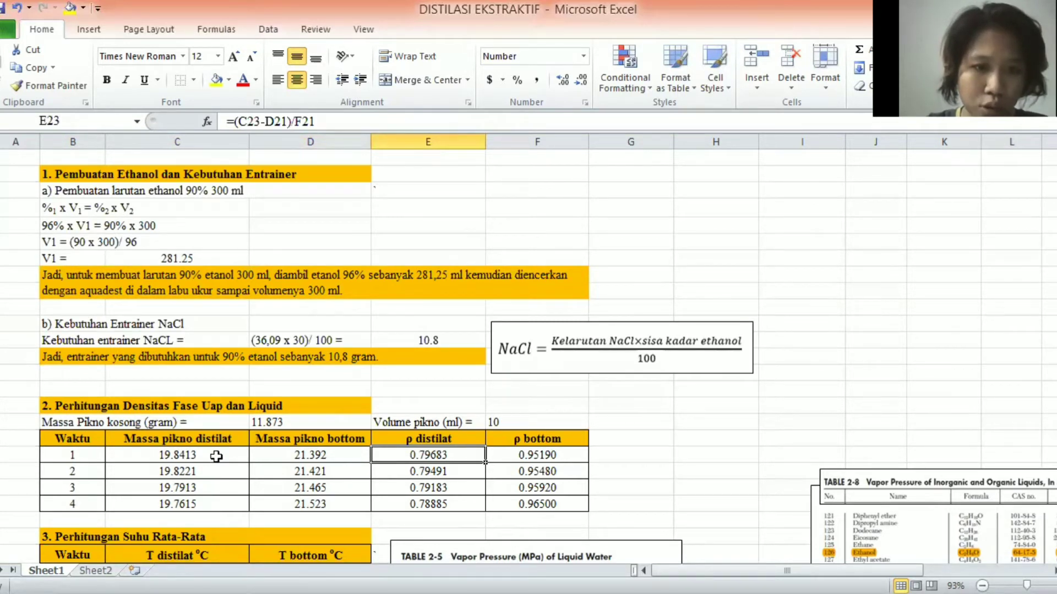
left_click(539, 455)
- Examine the distillate and bottom temperature readings and the average distillate temperature formula in section 3
scroll(628, 425, "down", 1)
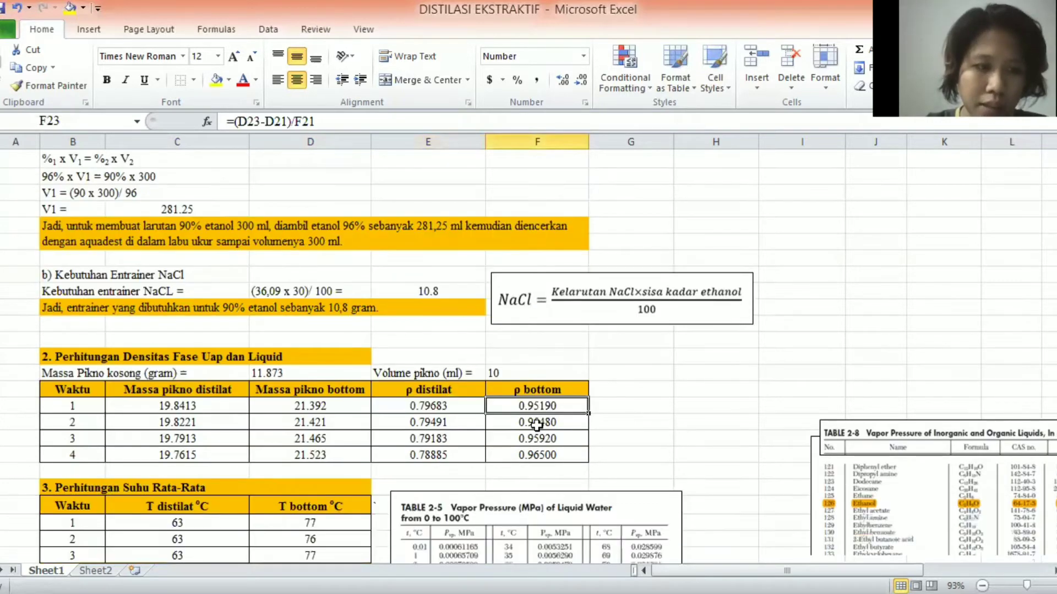
scroll(190, 454, "down", 1)
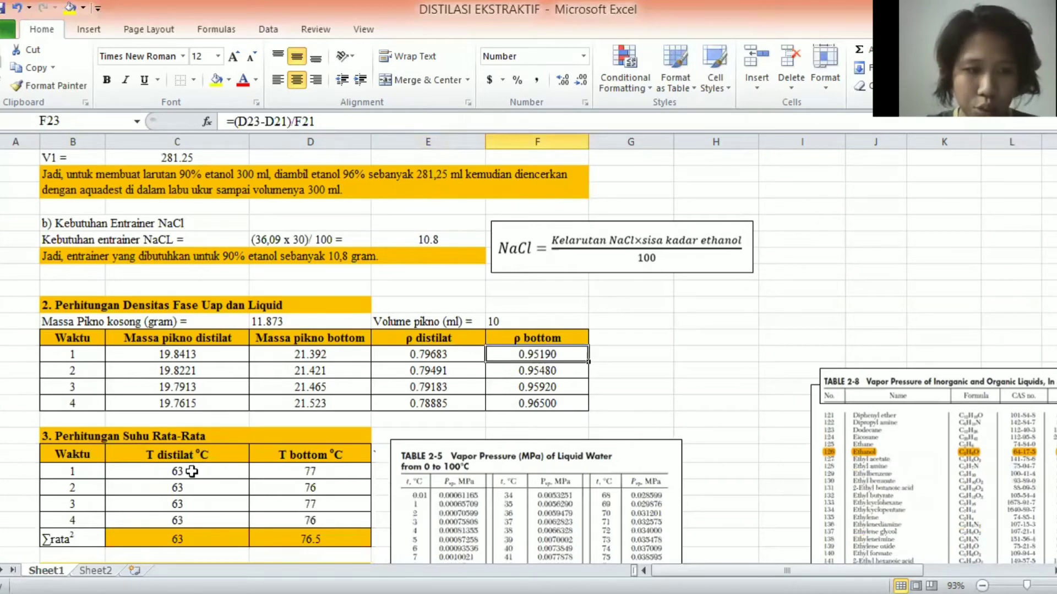
left_click_drag(191, 472, 210, 515)
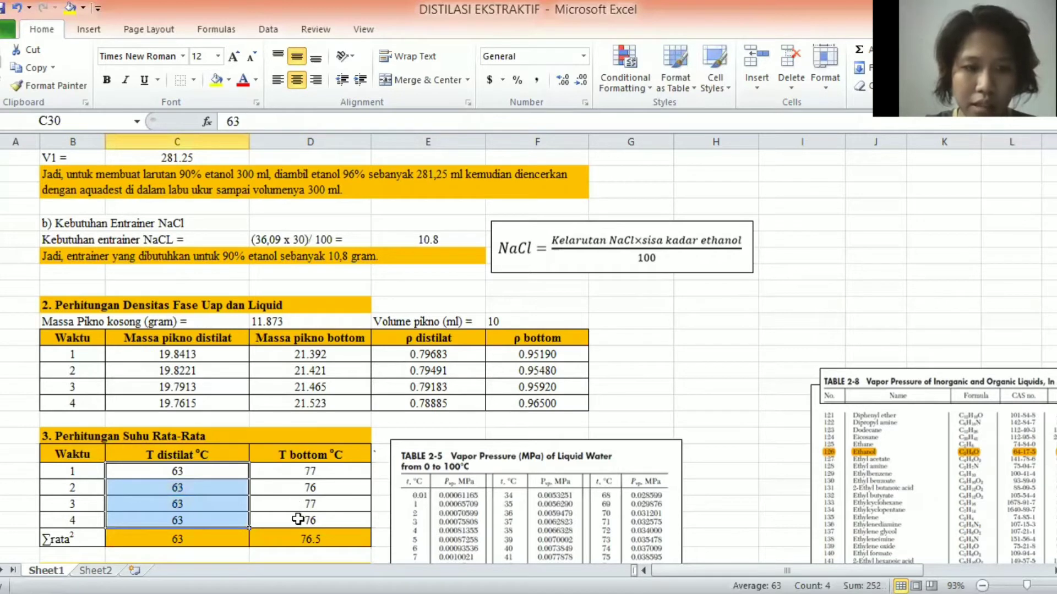
left_click_drag(298, 520, 325, 479)
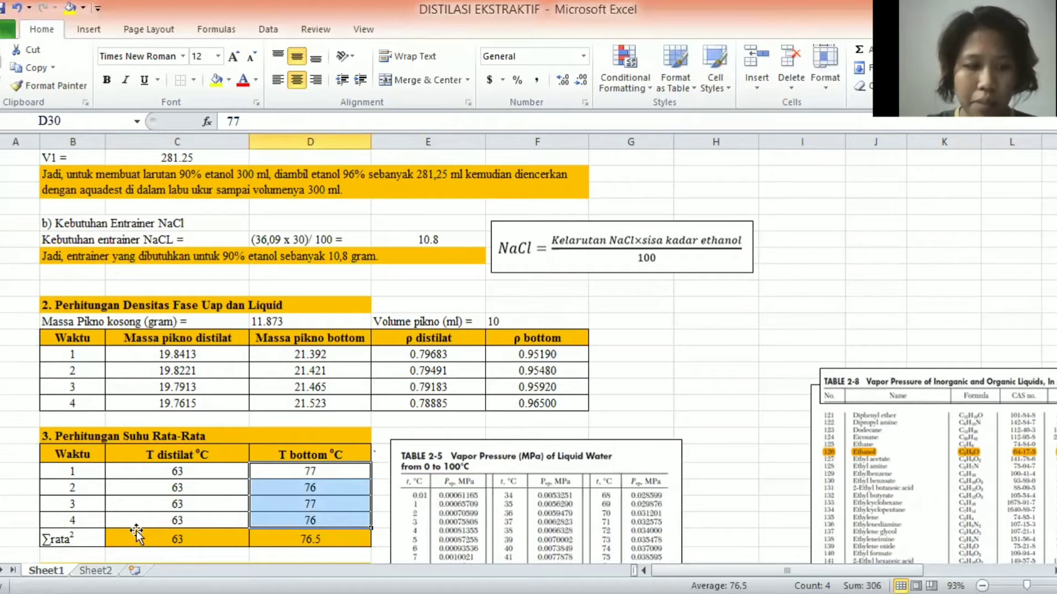
left_click(237, 538)
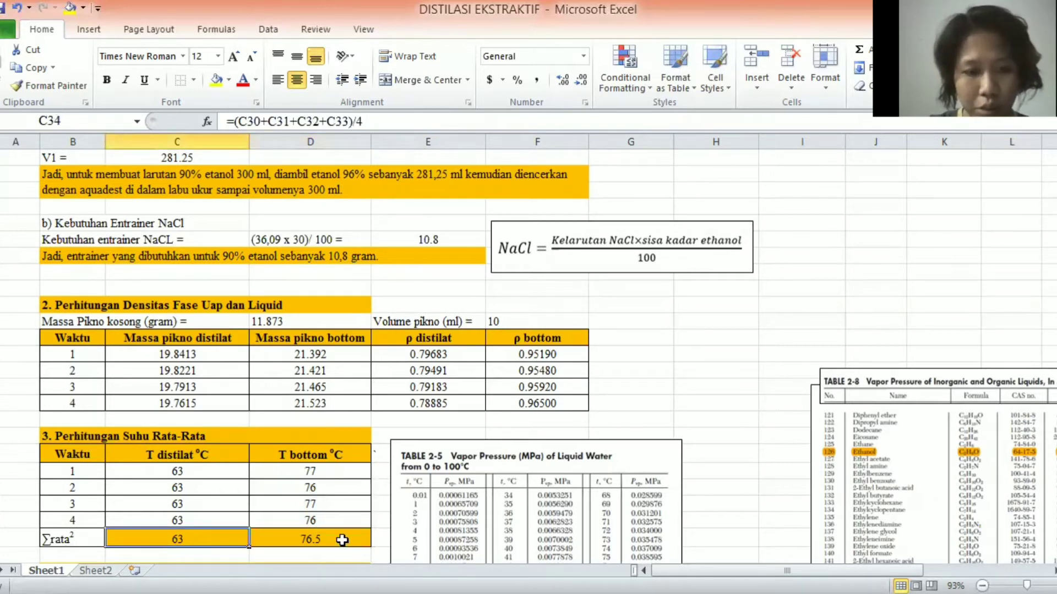
- Inspect the Td and Tb average temperatures and the alcohol and water partial pressures in section 4
scroll(337, 533, "down", 1)
scroll(309, 449, "down", 2)
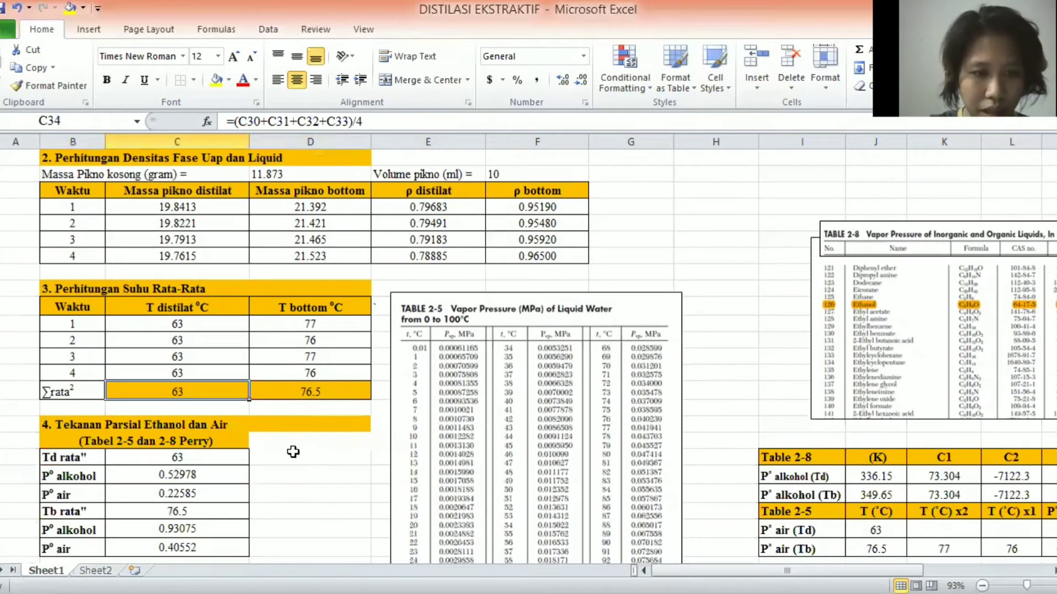
left_click(293, 452)
scroll(136, 393, "down", 1)
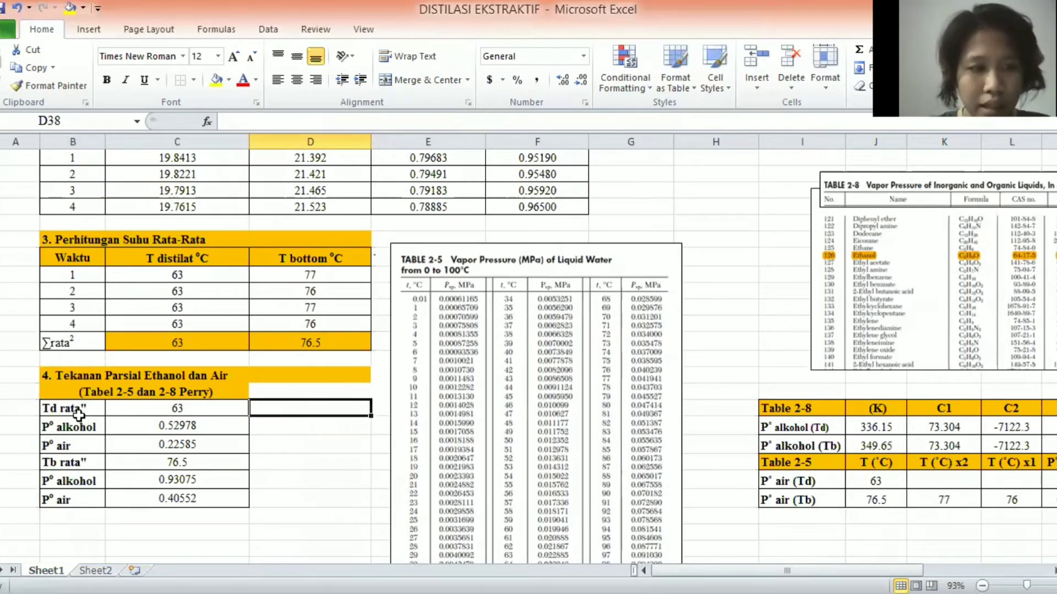
left_click(209, 415)
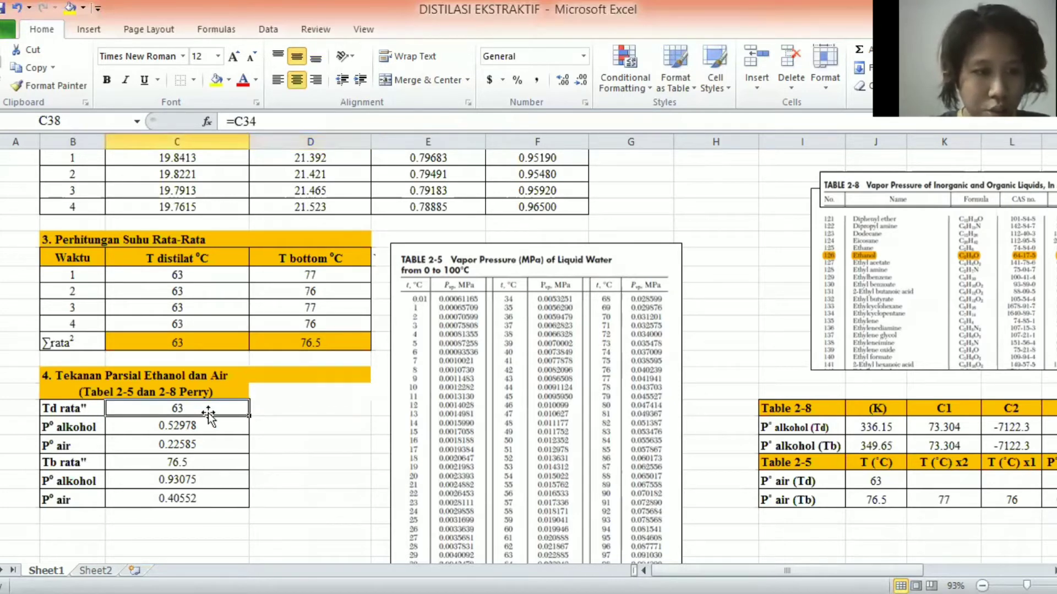
left_click(203, 459)
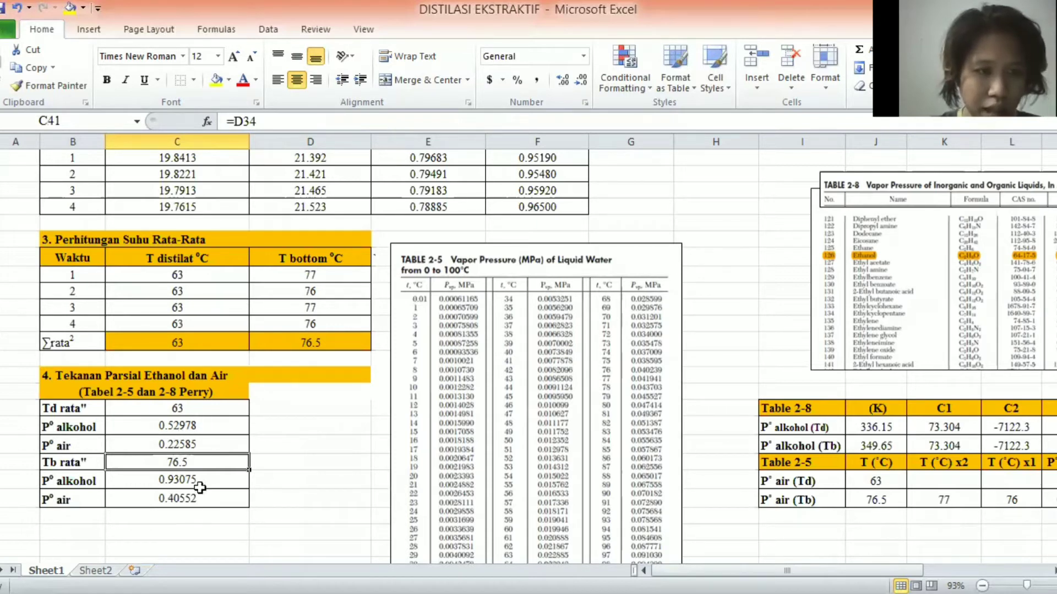
left_click(279, 494)
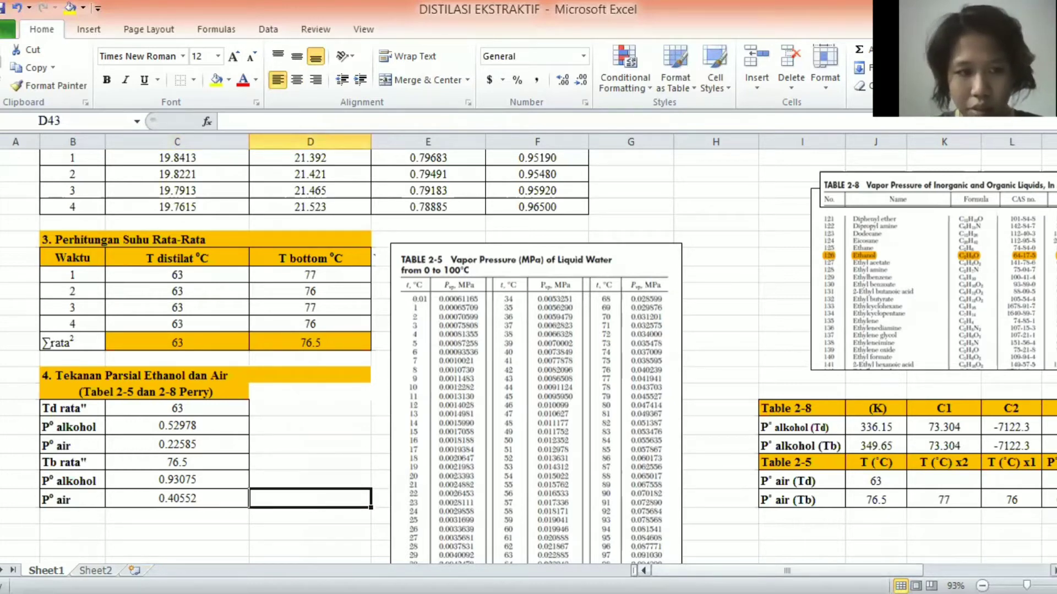
- Examine the Table 2-8 alcohol calculation, checking the Kelvin conversions and the Pascal vapor pressure formulas
left_click_drag(787, 571, 871, 571)
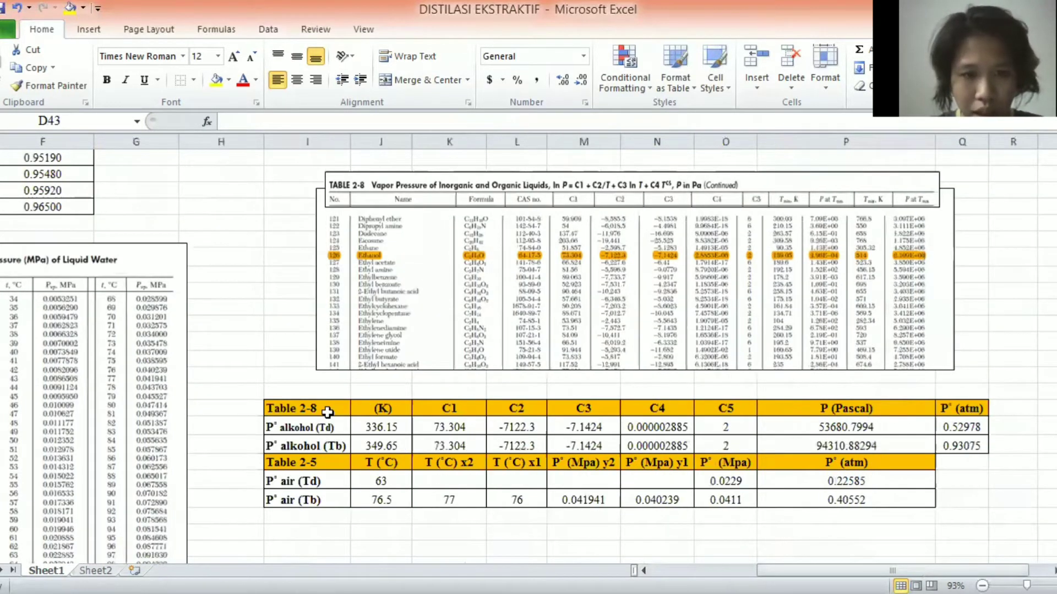
left_click(393, 430)
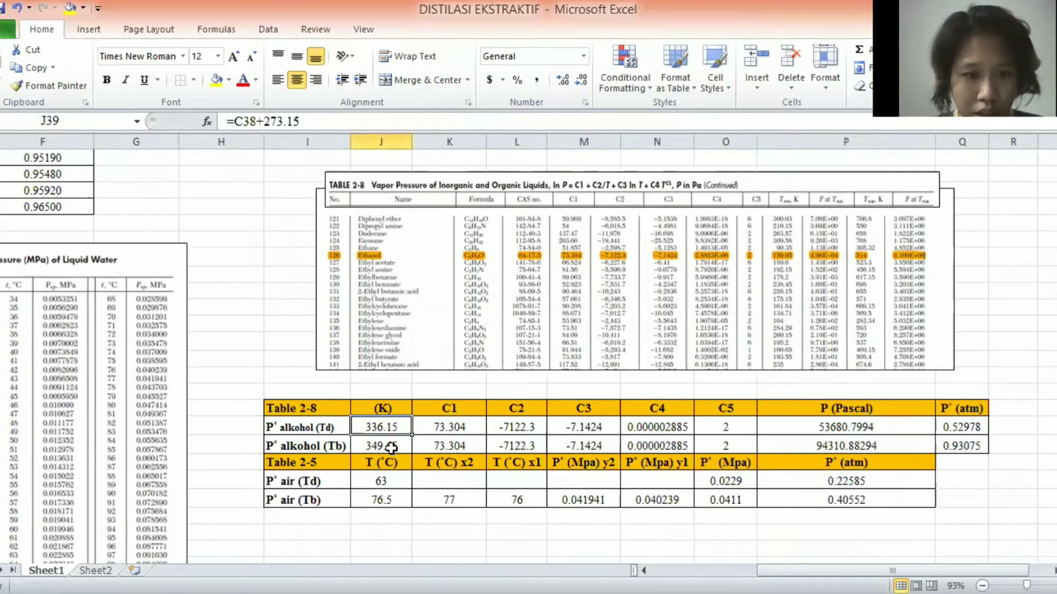
left_click(391, 448)
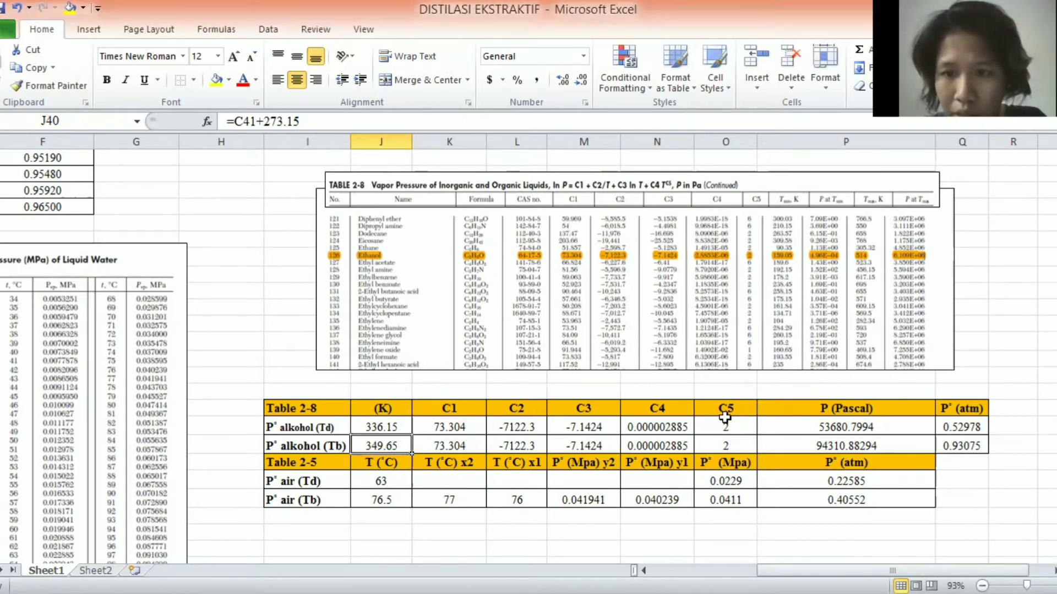
left_click(819, 427)
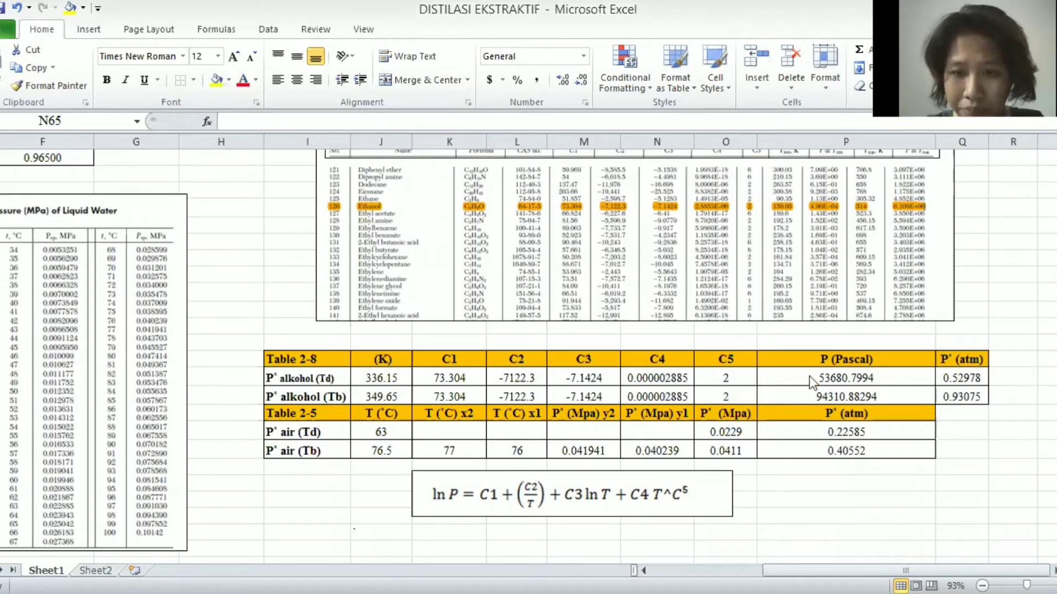
left_click(847, 383)
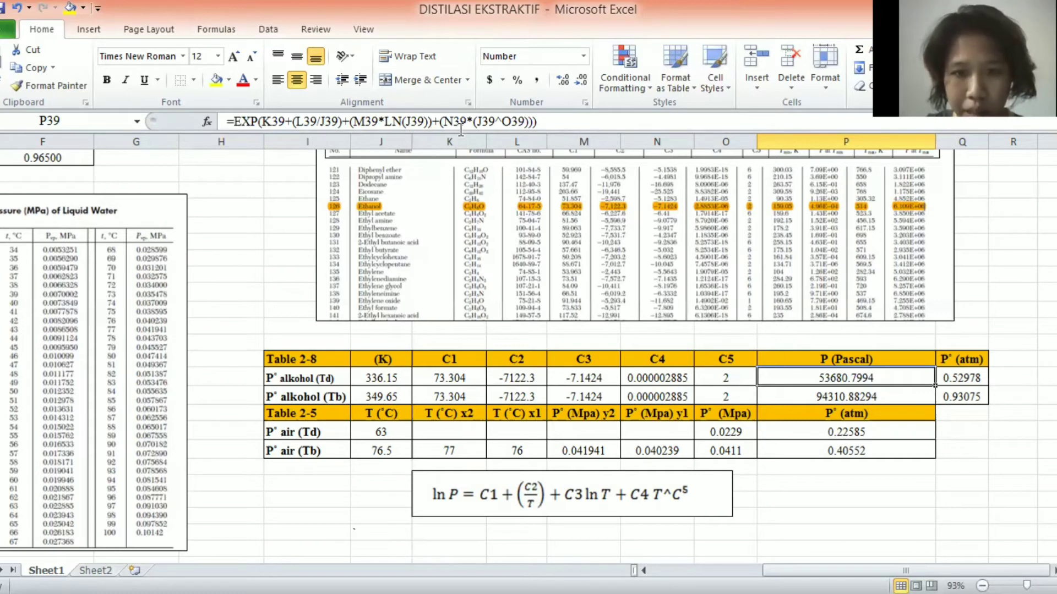
left_click(496, 125)
type("'")
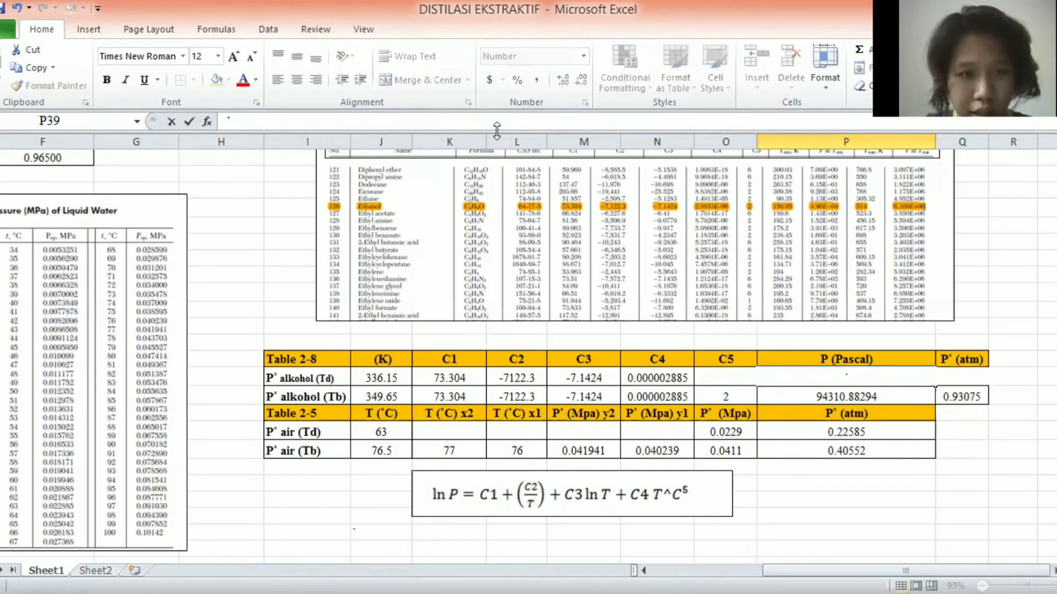
key("ctrl+z")
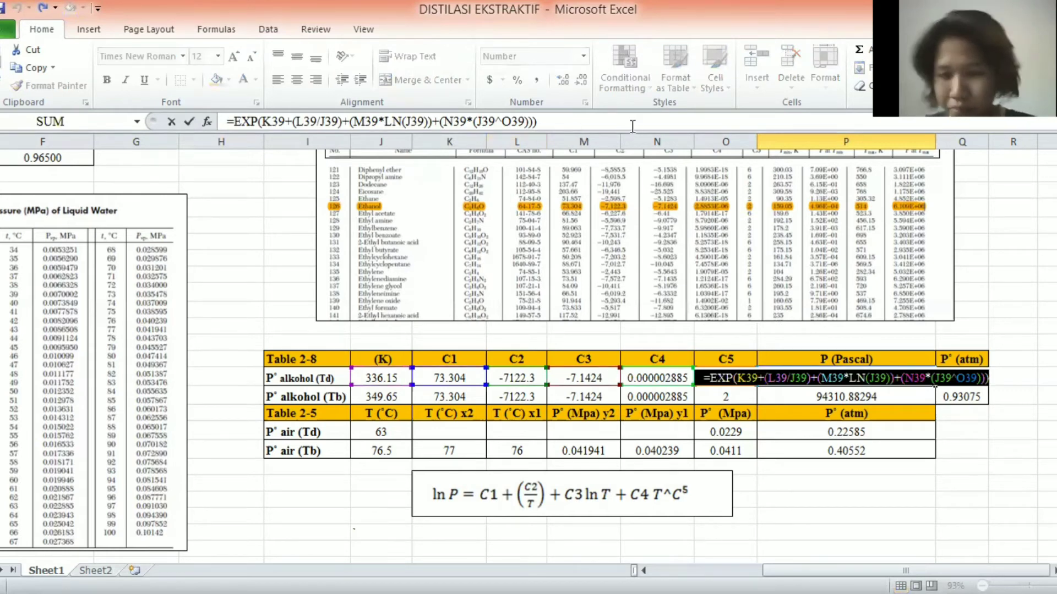
key("Return")
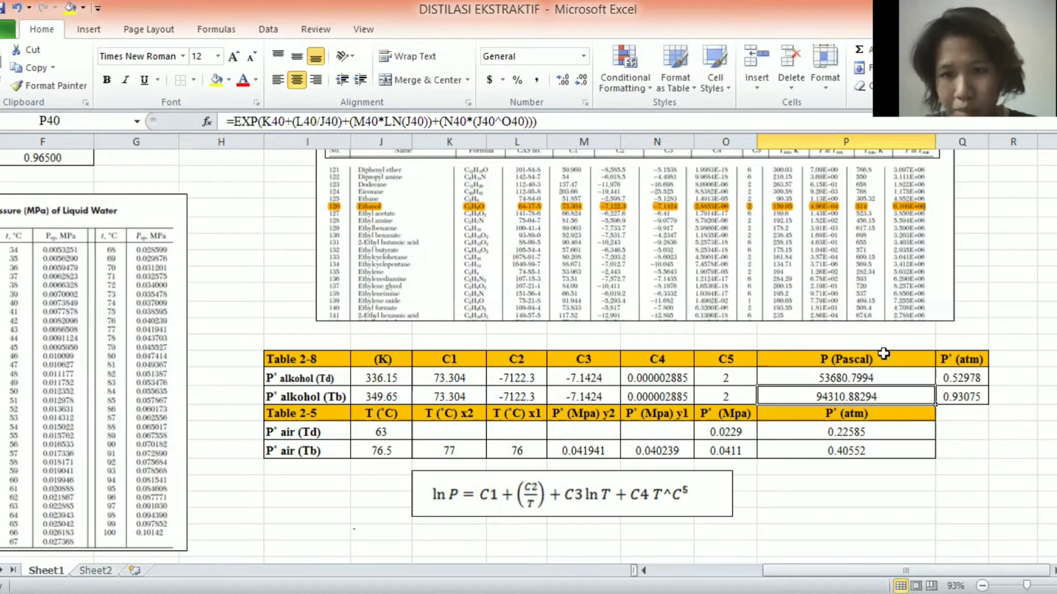
- Check the formula that converts the alcohol vapor pressure at Td from Pascal to atm
left_click(972, 374)
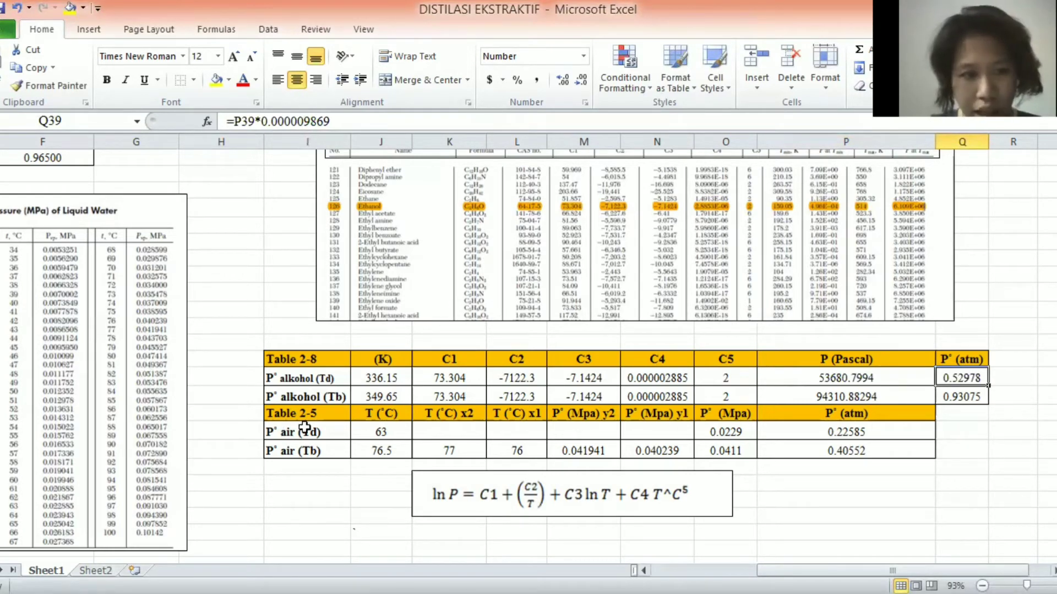
key("Down")
key("Down")
key("Down")
key("Down")
key("Down")
key("Down")
key("Down")
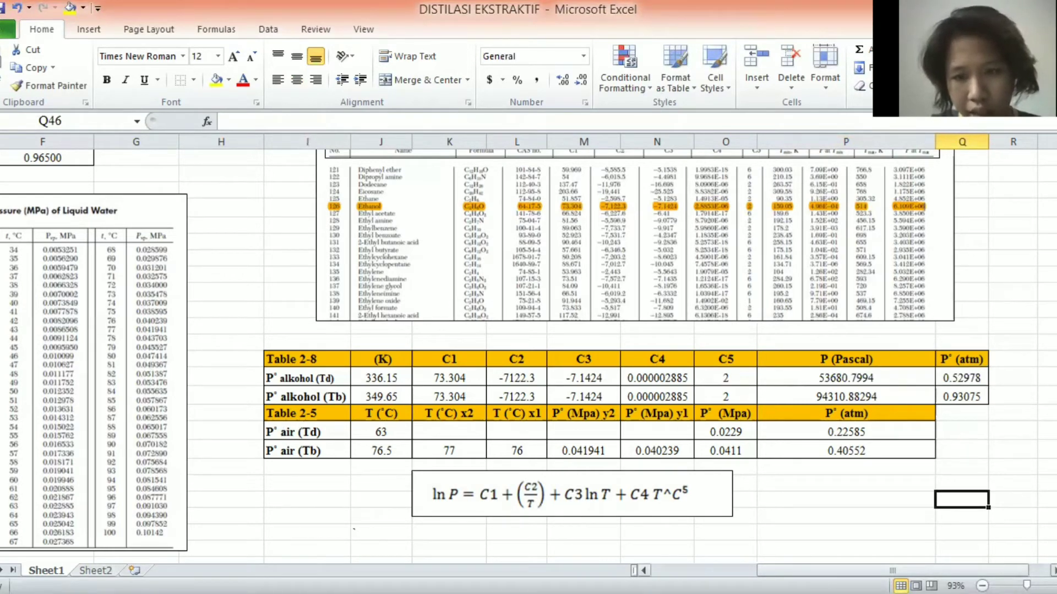
- Examine the Table 2-5 water vapor pressure calculation at Td and Tb, including the interpolation formula and the atm conversion
scroll(419, 347, "left", 5)
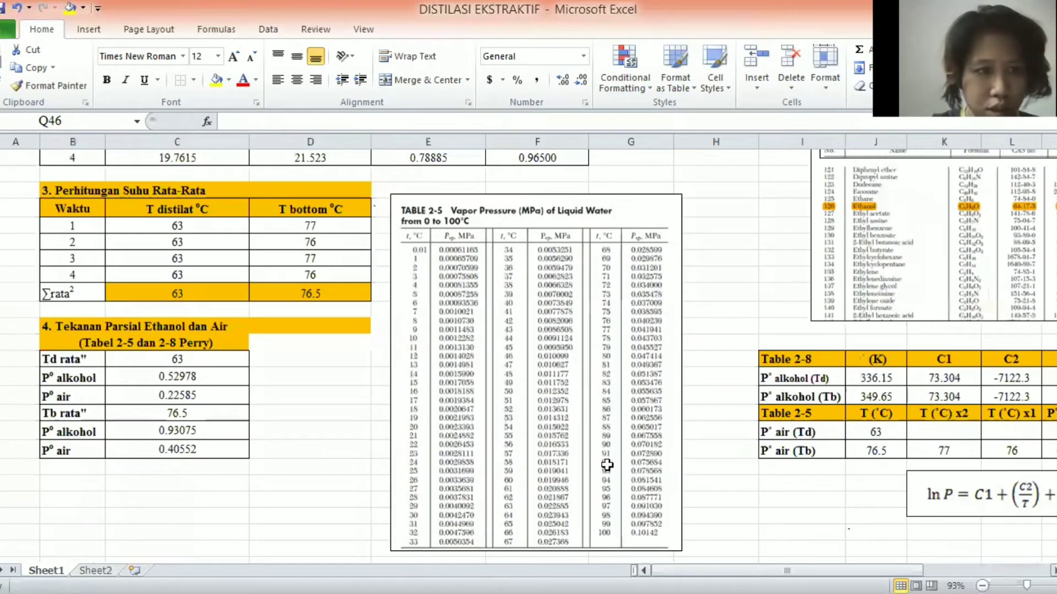
scroll(246, 276, "right", 3)
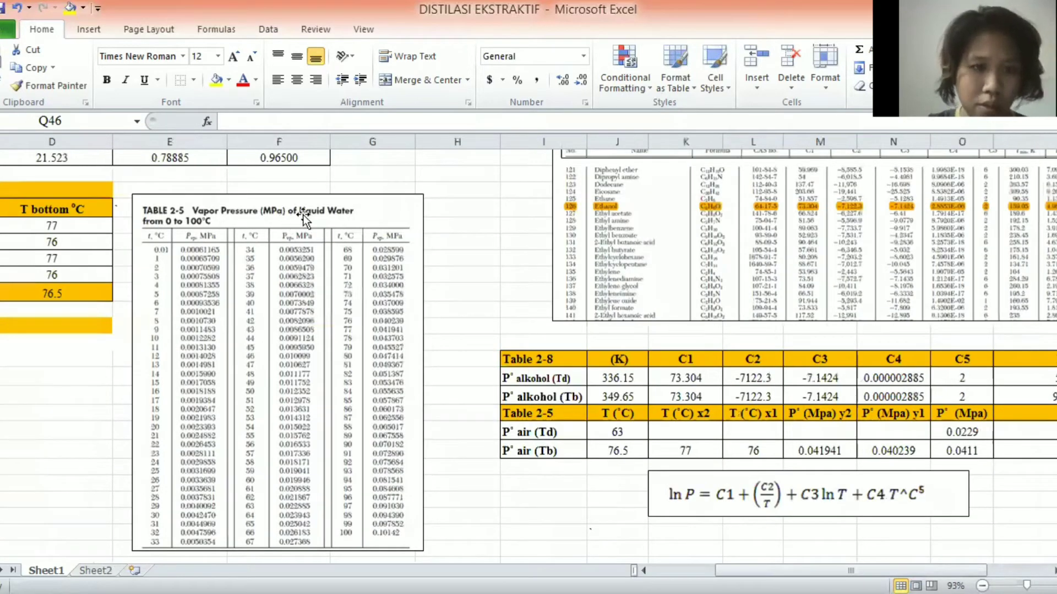
left_click(626, 432)
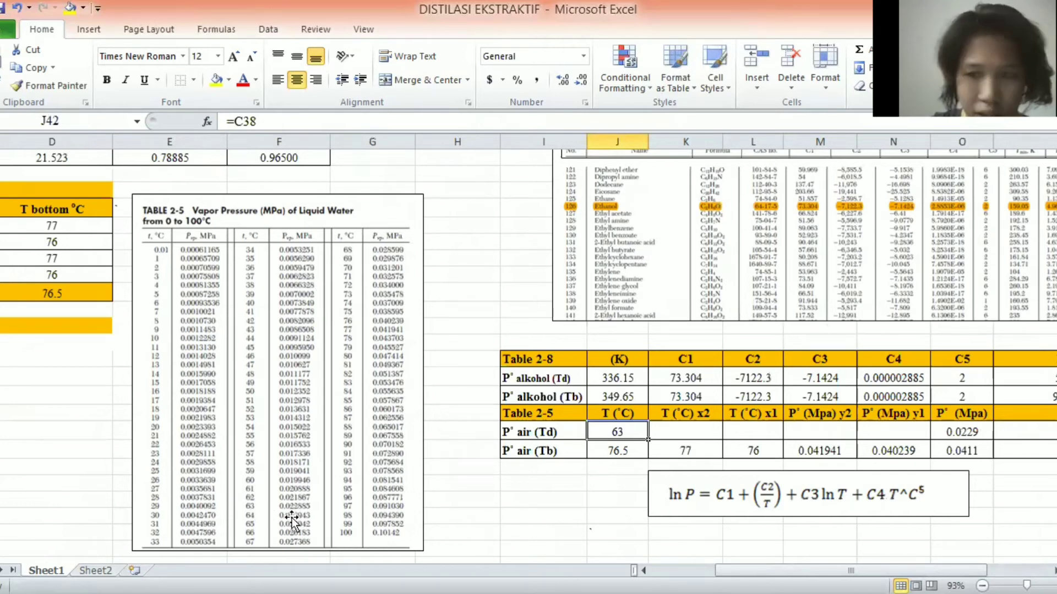
left_click(972, 432)
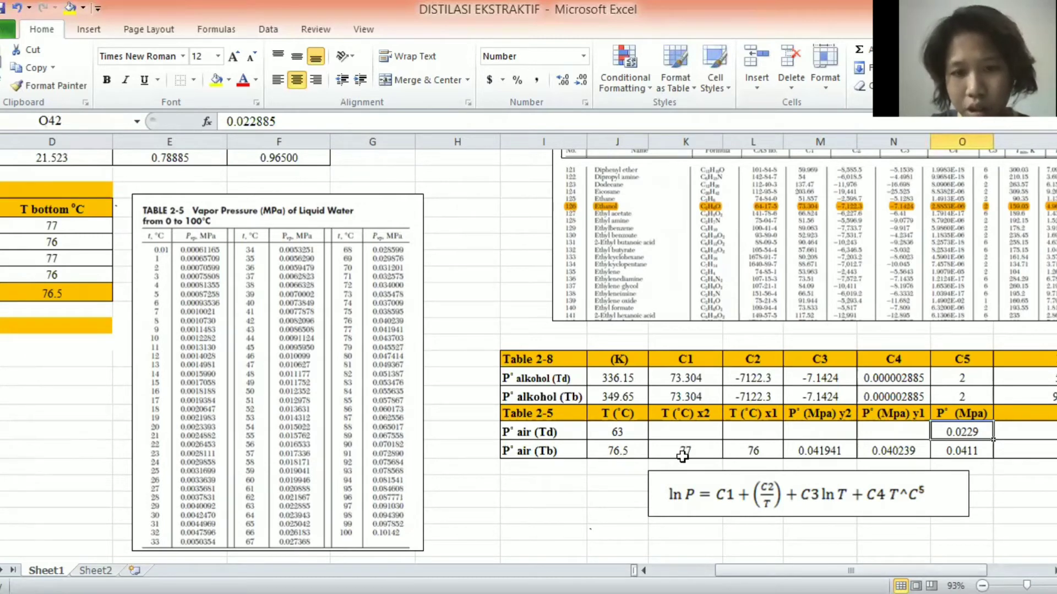
left_click(716, 451)
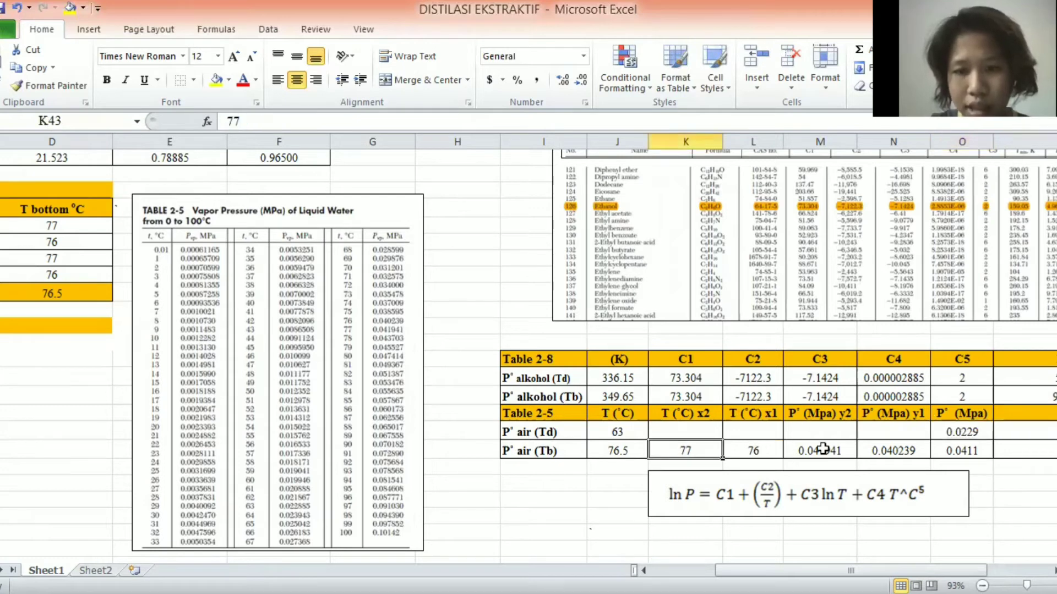
key("Right")
left_click(948, 452)
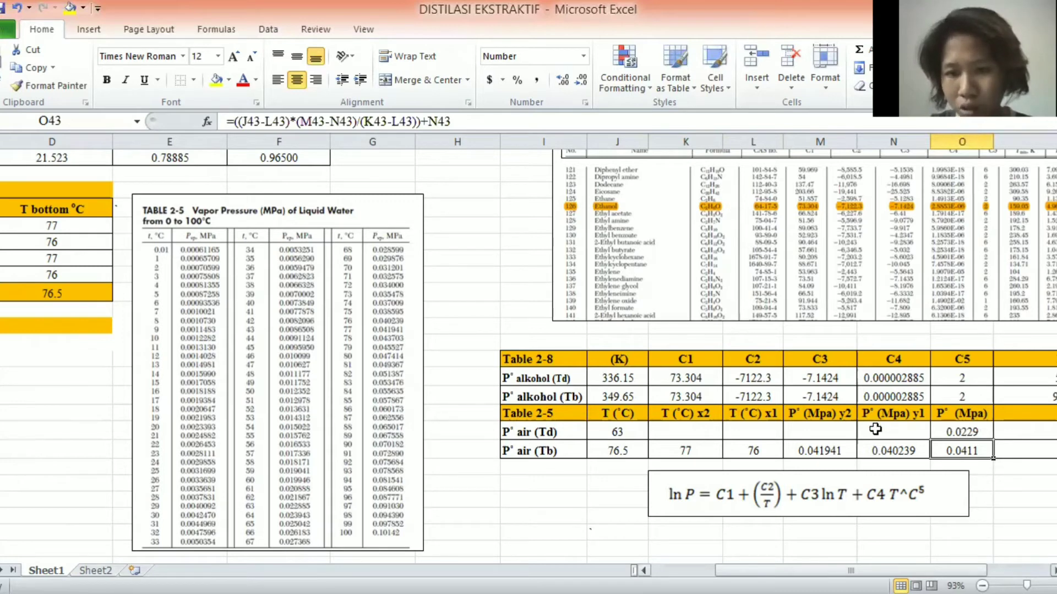
left_click_drag(1024, 432, 1023, 451)
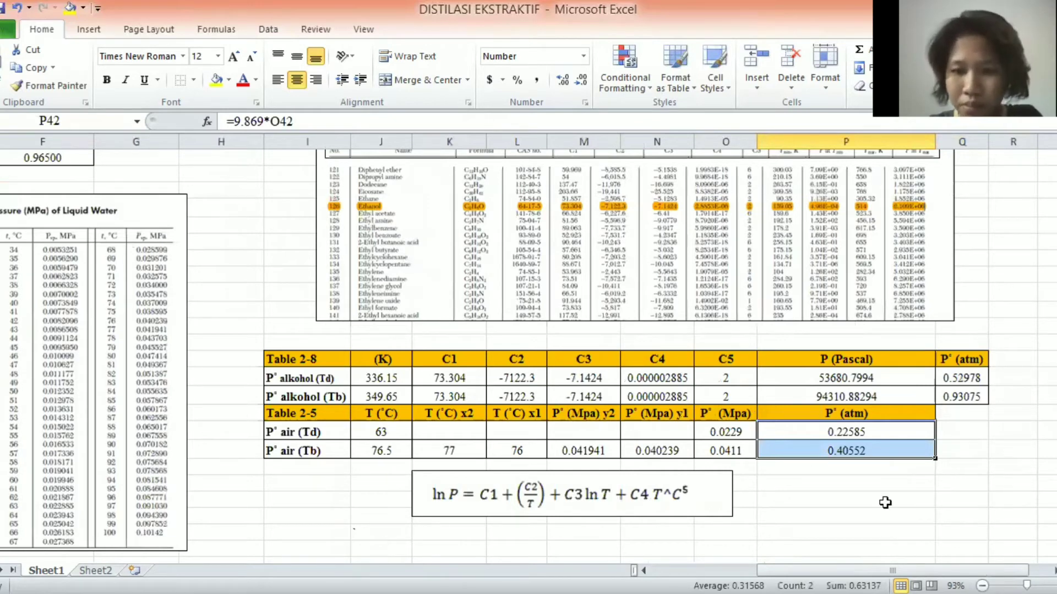
- Check the cell references behind the Td and Tb averages and the alcohol and water partial pressures in section 4
left_click(810, 501)
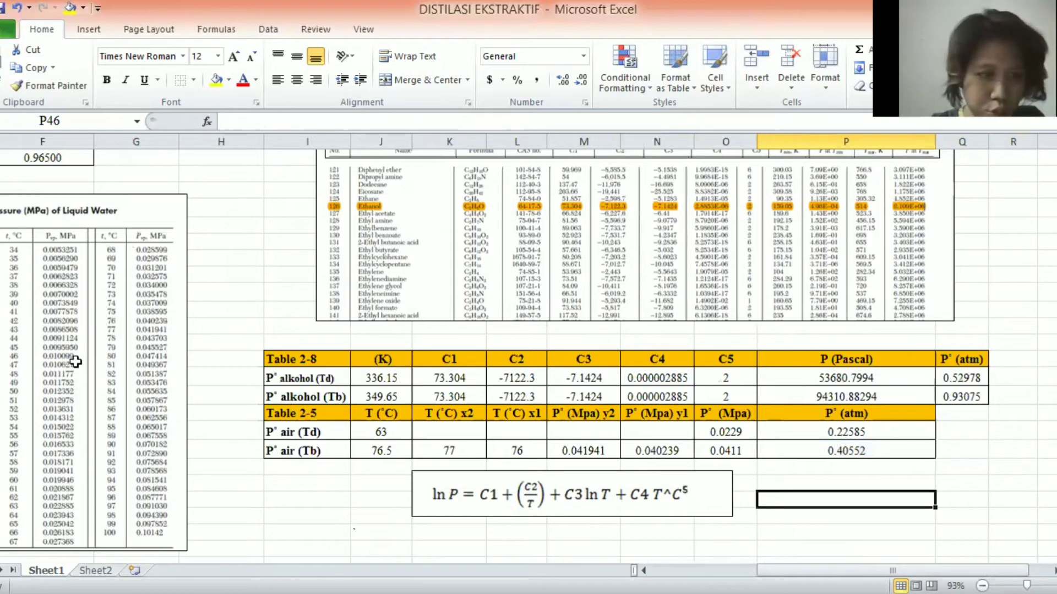
scroll(76, 362, "left", 5)
left_click(187, 362)
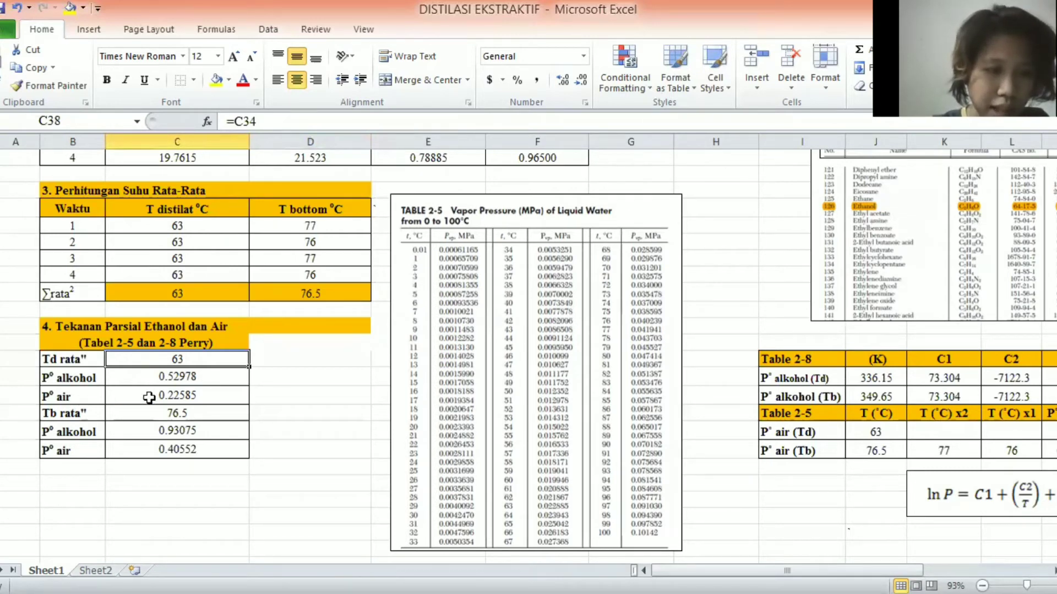
left_click(245, 396)
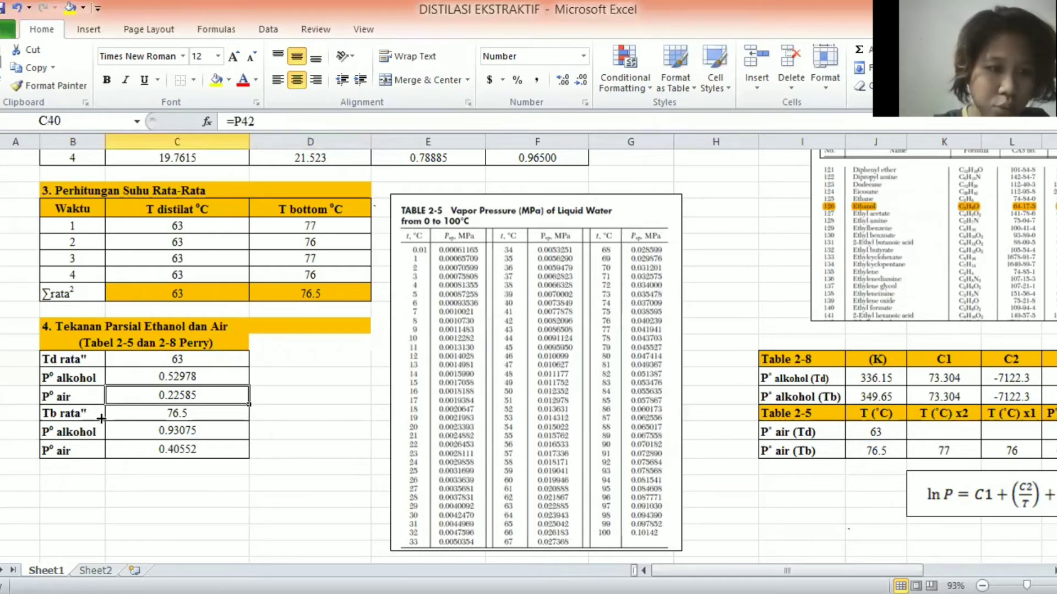
left_click(187, 415)
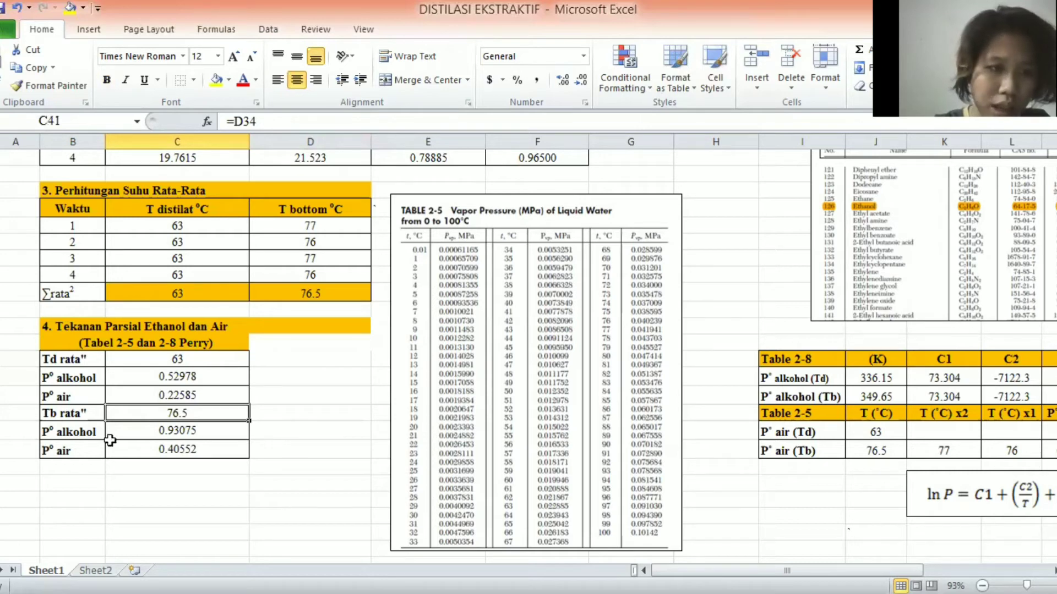
left_click(159, 434)
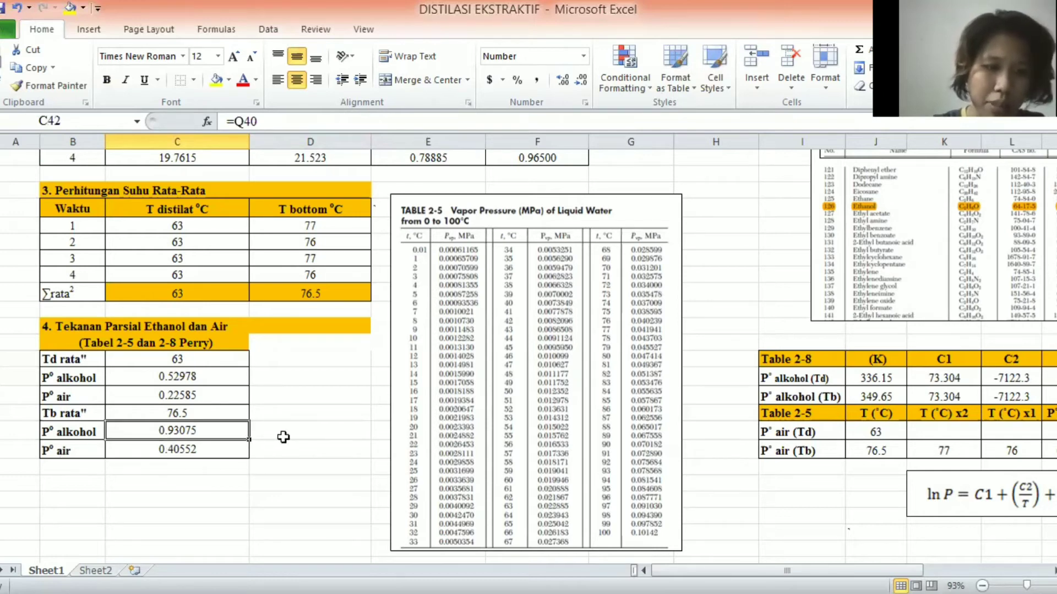
key("Down")
- Inspect the distillate and bottom densities in the section 5 concentration table and the cells they reference
scroll(287, 437, "down", 5)
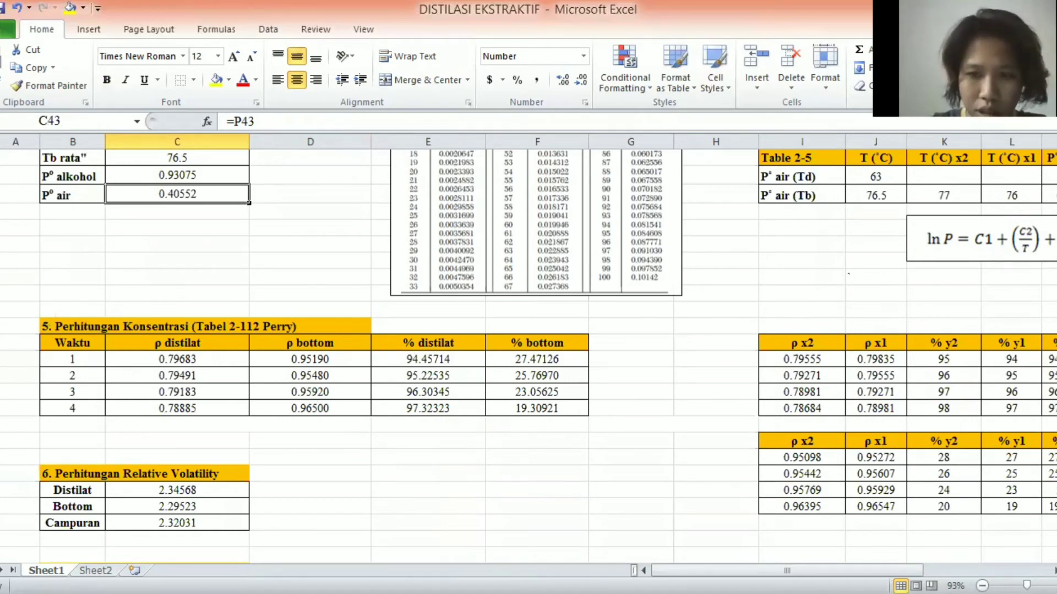
scroll(311, 457, "right", 2)
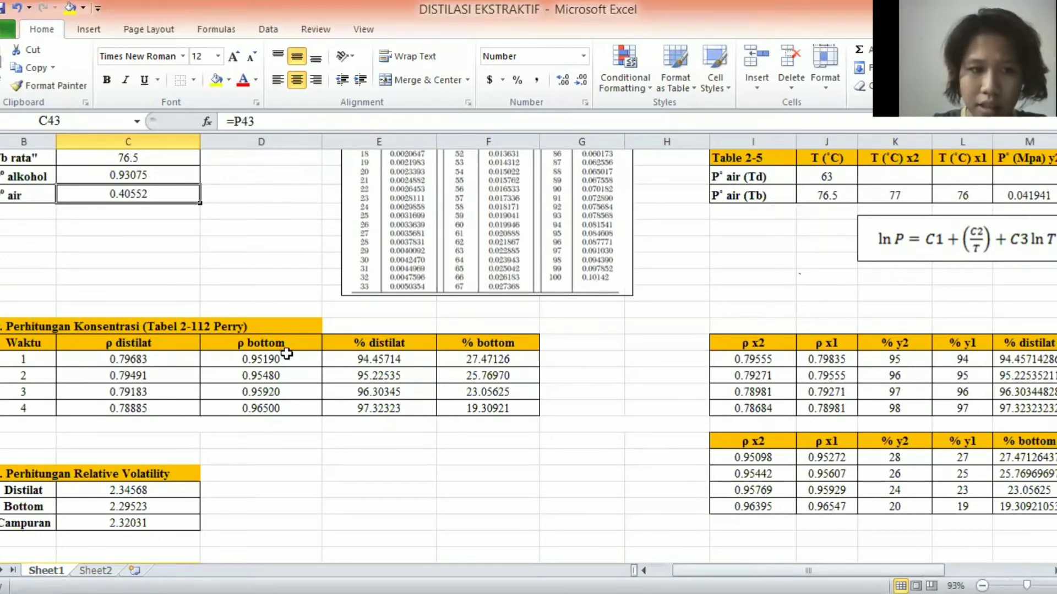
left_click(152, 360)
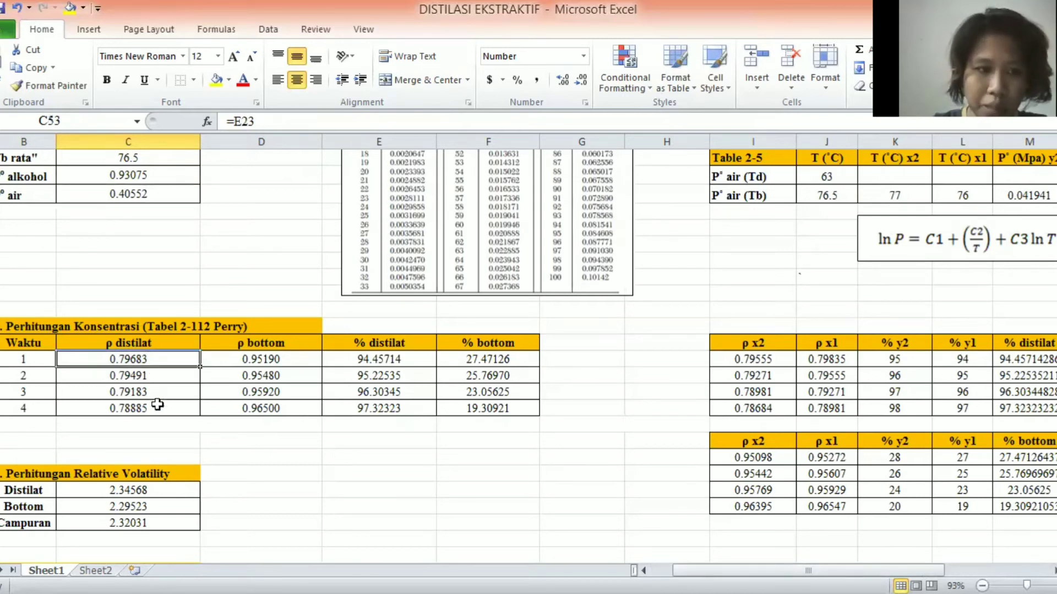
key("Down")
left_click_drag(267, 365, 270, 409)
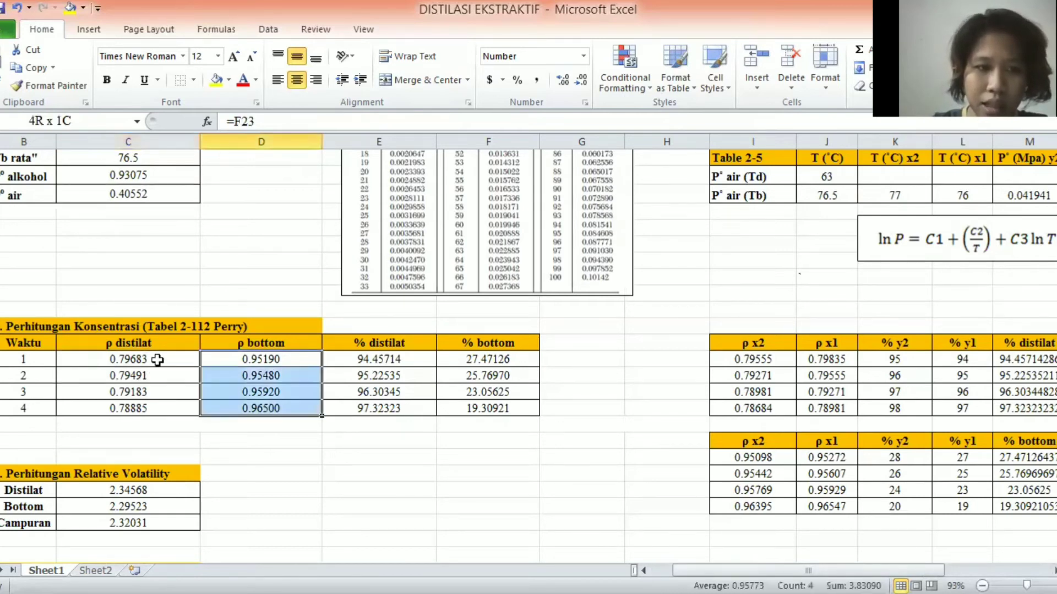
left_click(379, 457)
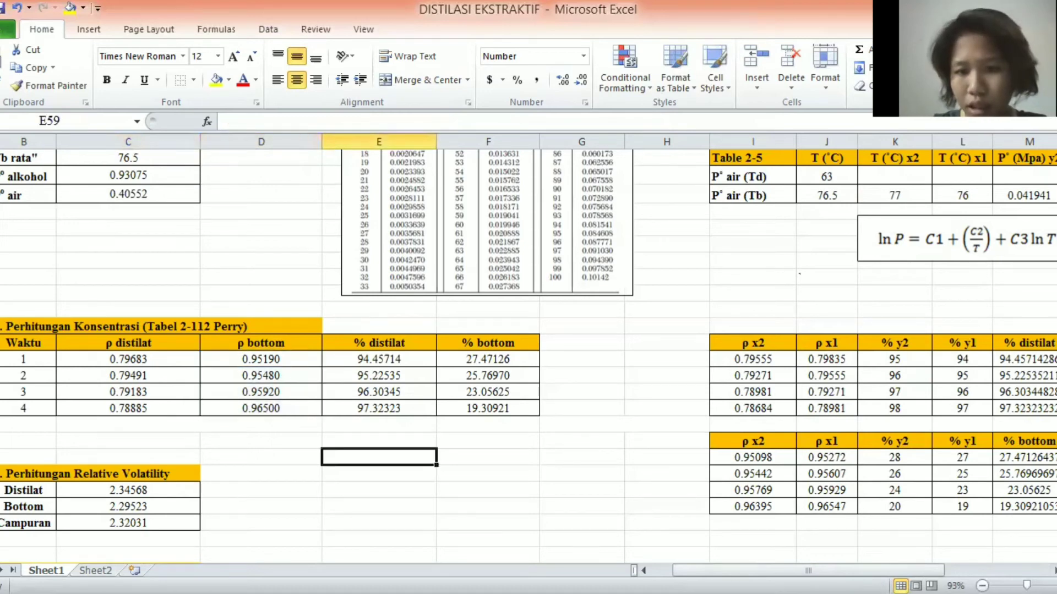
- Examine the ρ x2, ρ x1, % y2 and % y1 interpolation bounds for the distillate and bottom concentrations
scroll(554, 358, "right", 2)
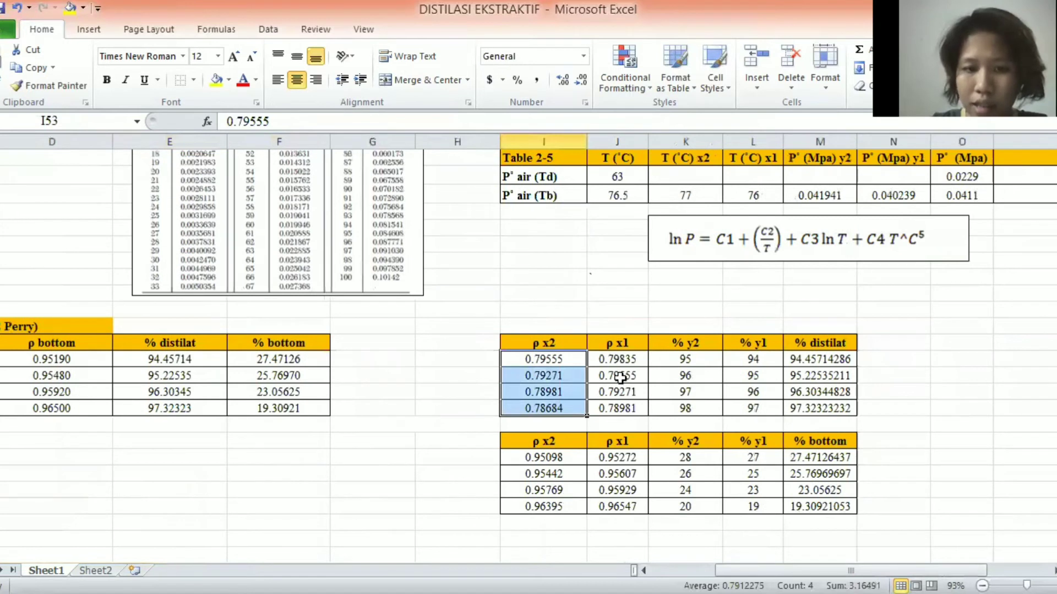
left_click_drag(618, 352, 622, 406)
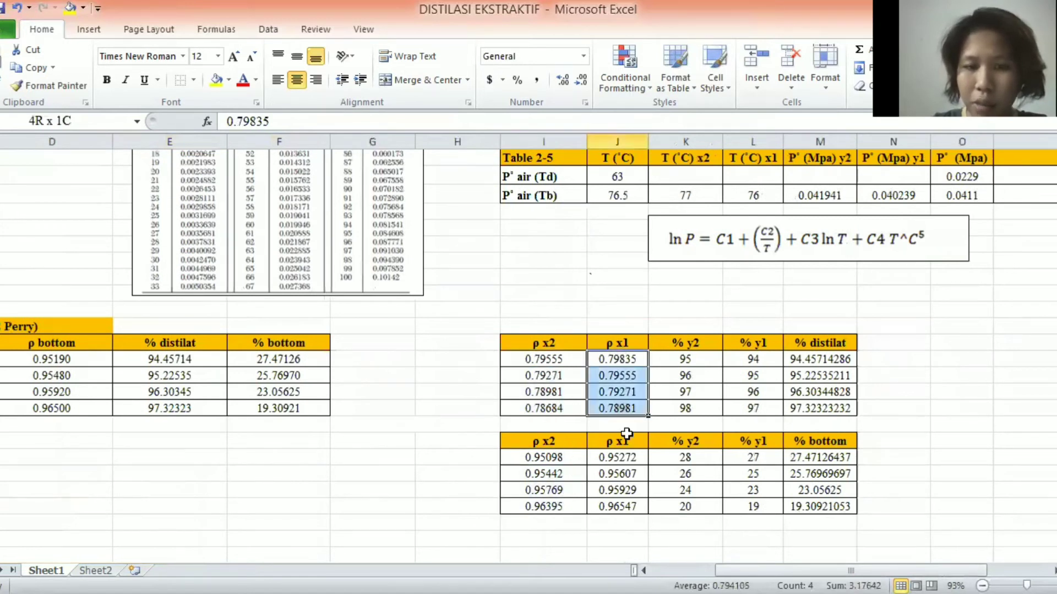
left_click_drag(628, 455, 634, 503)
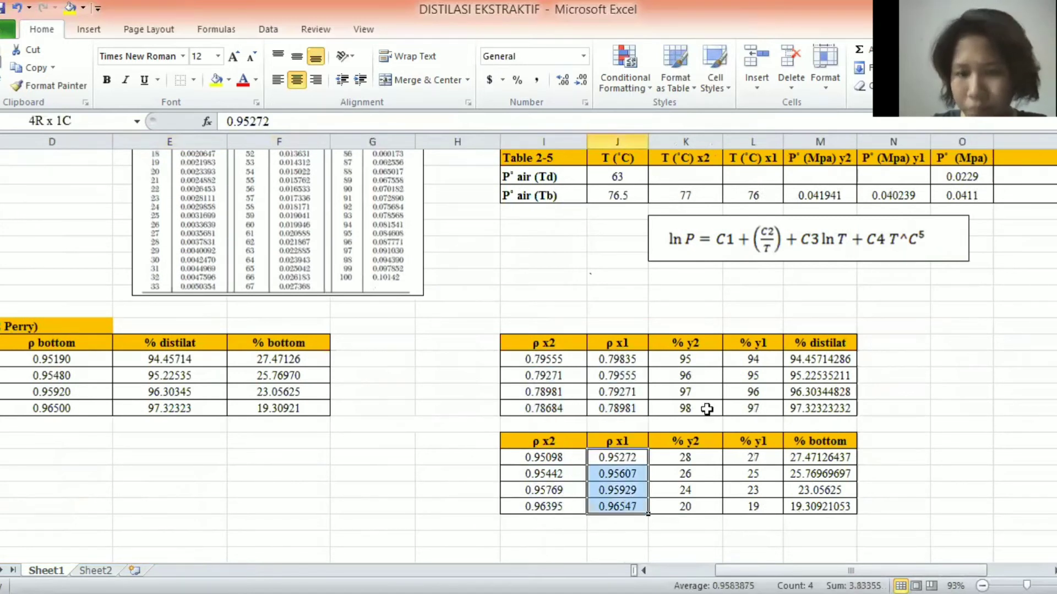
left_click_drag(696, 359, 699, 412)
left_click_drag(745, 360, 745, 408)
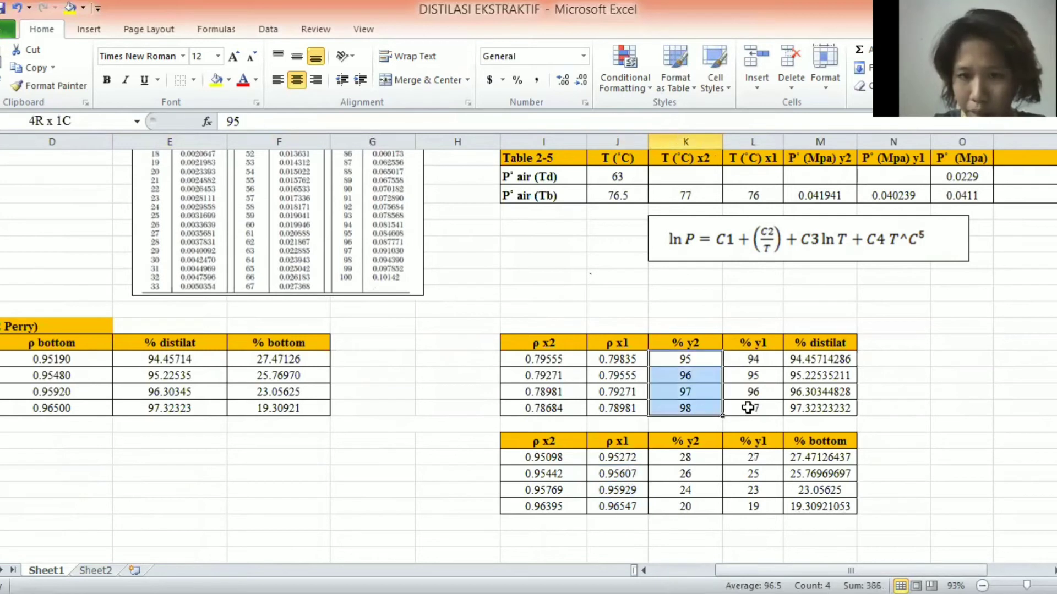
left_click_drag(706, 461, 700, 505)
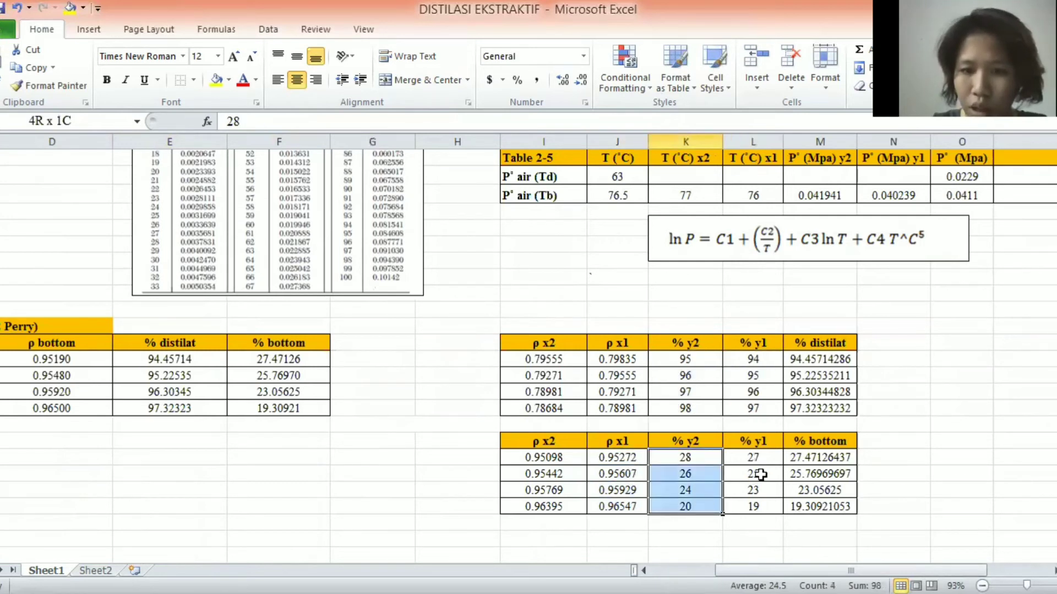
left_click_drag(754, 476, 759, 503)
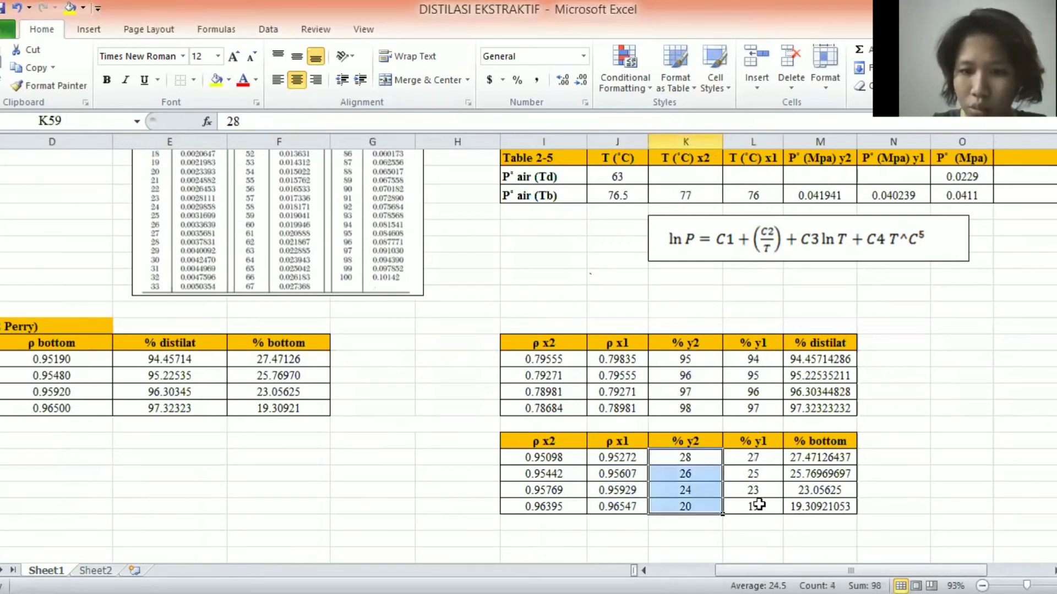
- Check the % distilat interpolation formula and the % distilat and % bottom columns it feeds in section 5
left_click(814, 360)
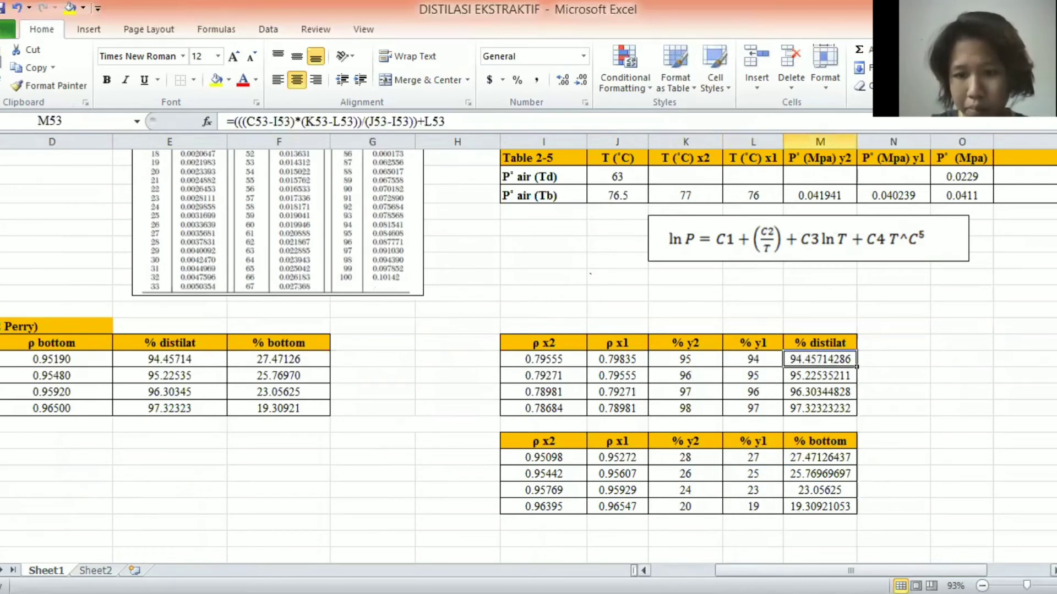
scroll(437, 372, "left", 3)
left_click_drag(434, 363, 547, 407)
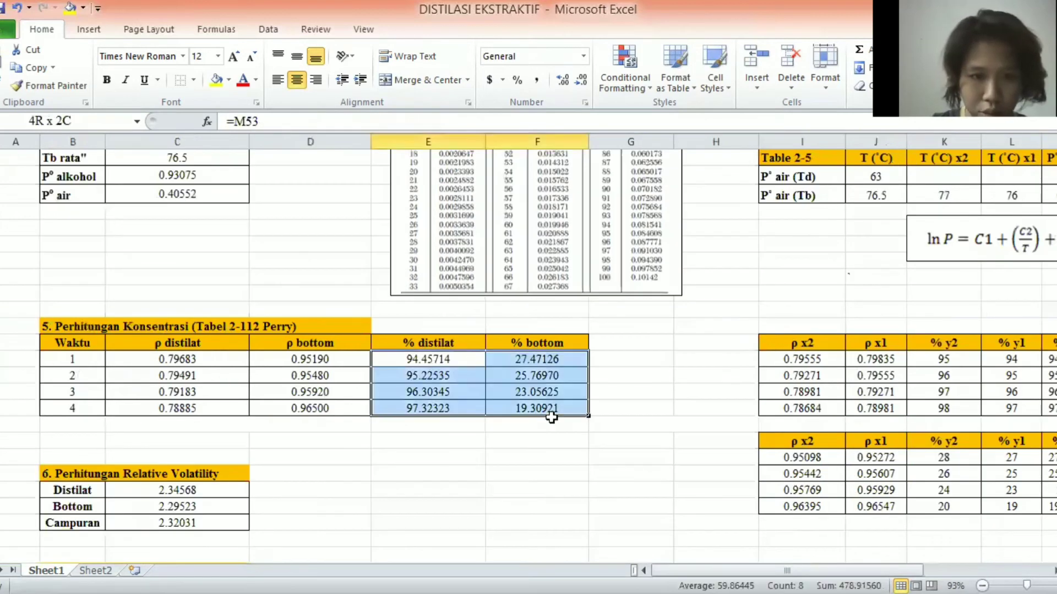
left_click(471, 486)
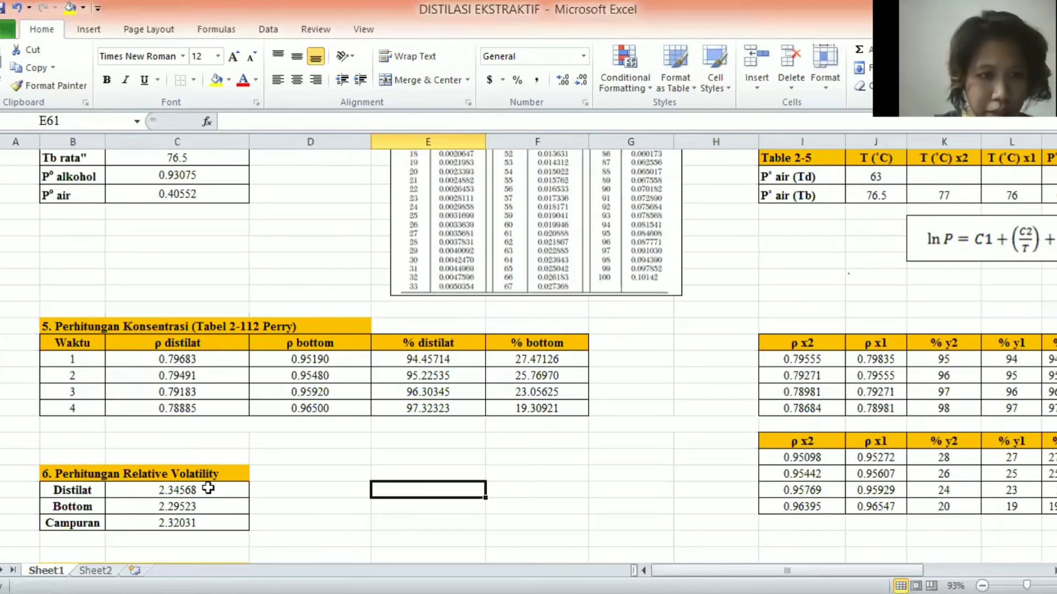
- Check the distillate relative volatility formula in section 6 against the Td alcohol and water partial pressures in section 4
left_click(208, 488)
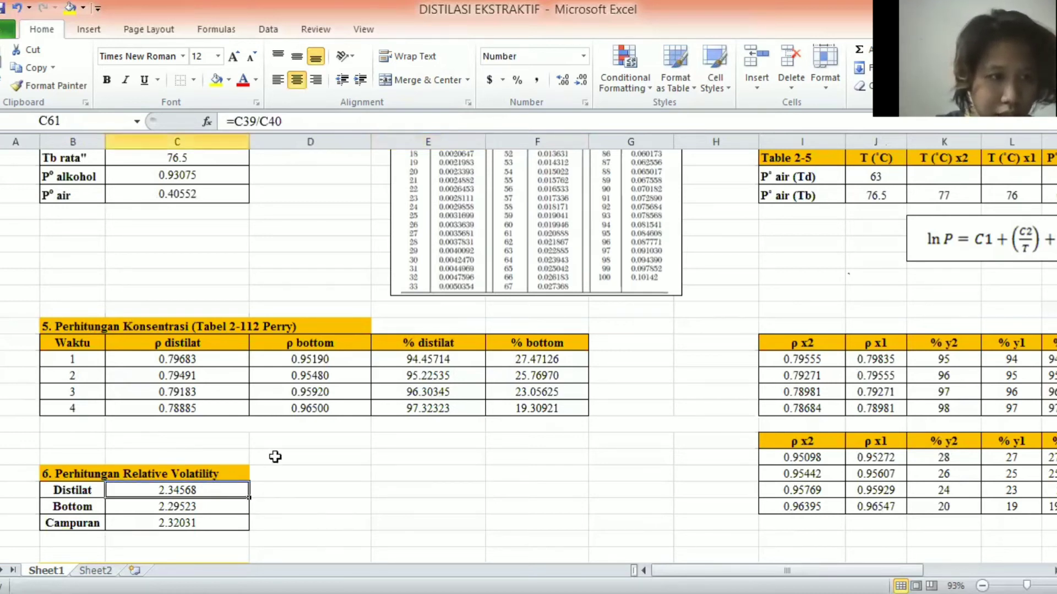
scroll(281, 445, "up", 2)
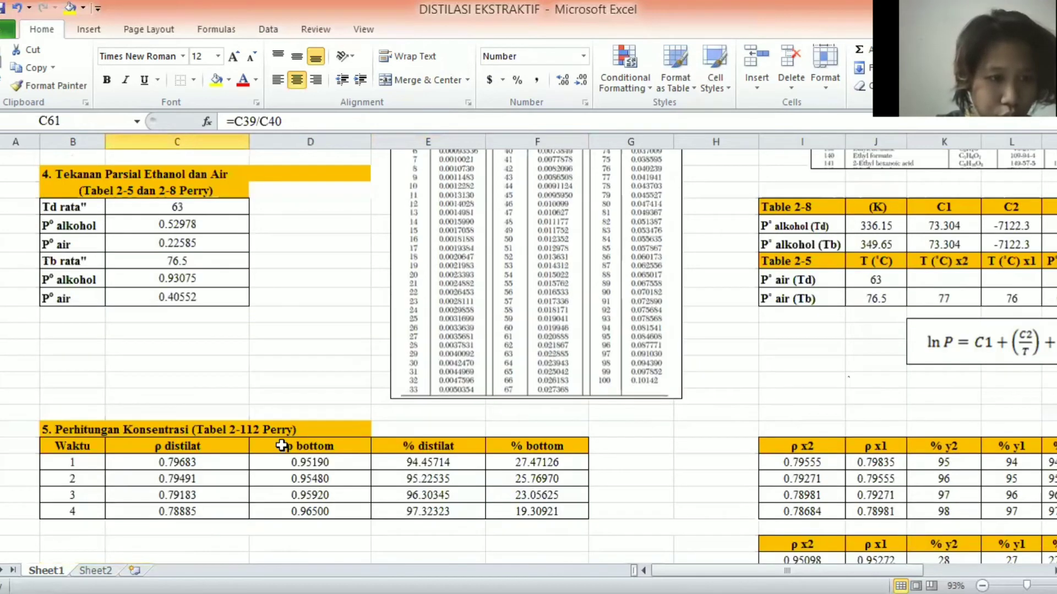
scroll(282, 445, "down", 4)
scroll(282, 445, "up", 3)
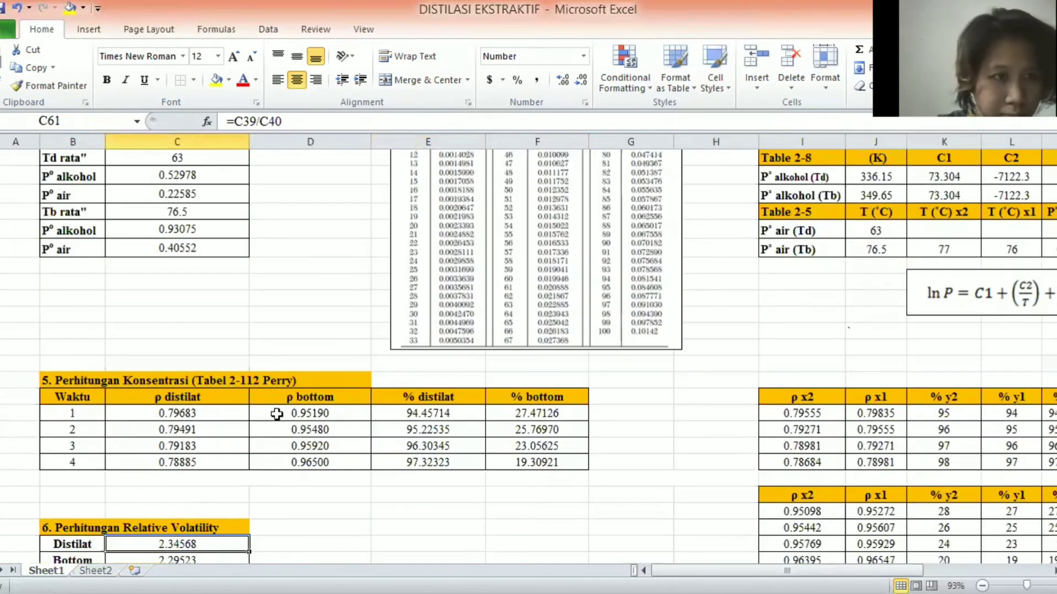
scroll(187, 318, "up", 1)
scroll(184, 343, "up", 3)
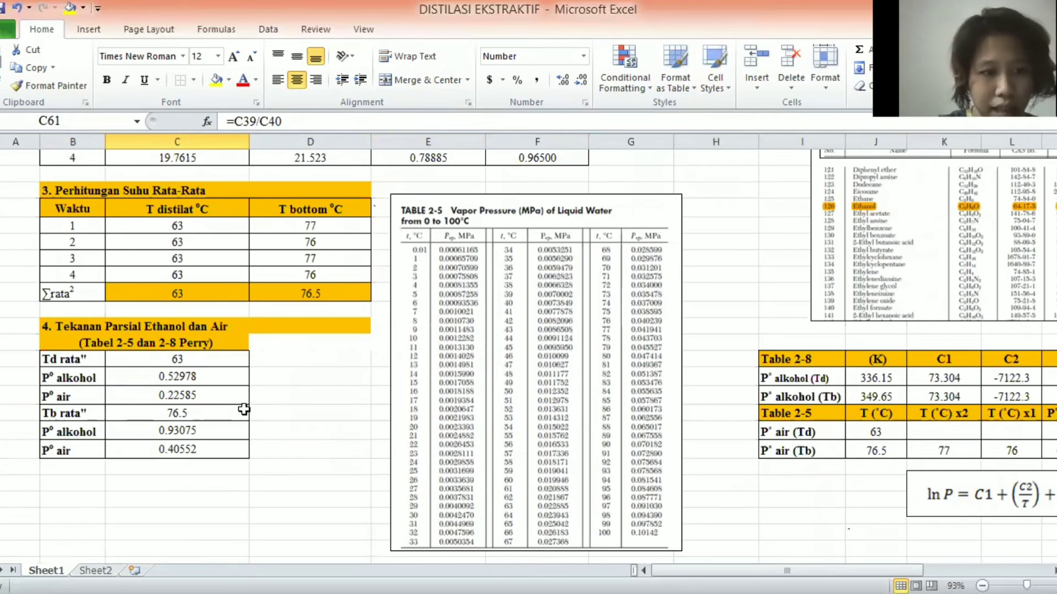
scroll(243, 409, "down", 5)
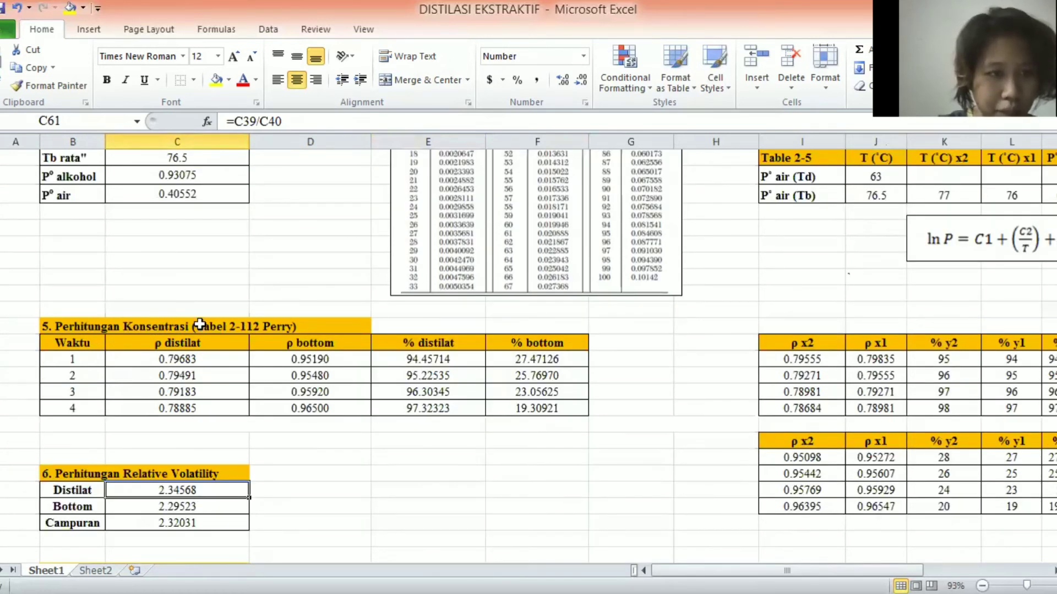
- Check the bottom relative volatility formula against the Tb partial pressures, and examine the mixture (Campuran) formula
key("Down")
scroll(6, 405, "up", 4)
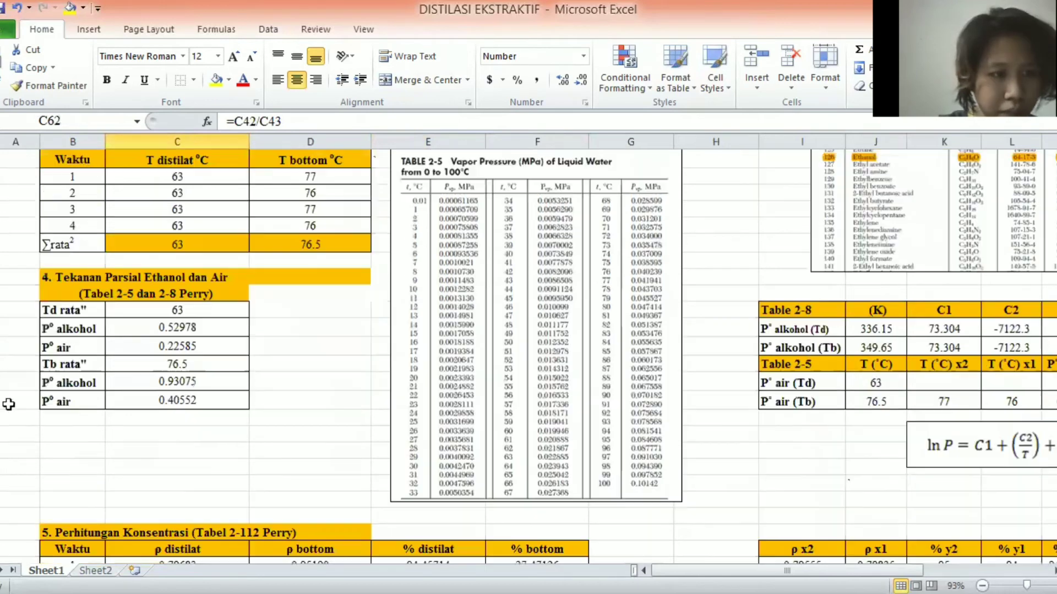
scroll(186, 429, "down", 6)
left_click(189, 420)
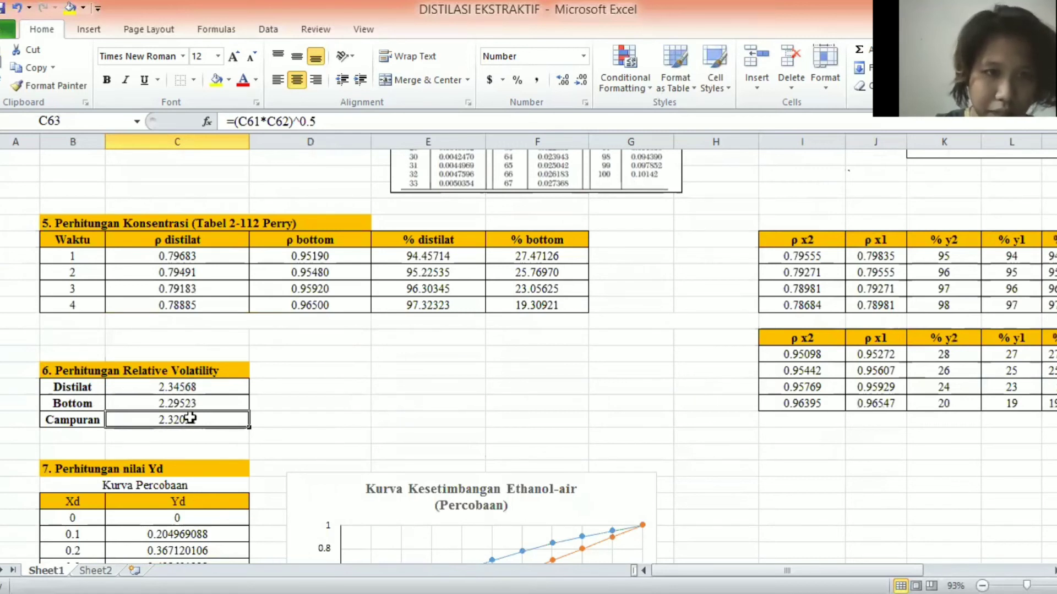
left_click(294, 386)
- Examine the section 7 Xd values and the experimental and literature ethanol-water equilibrium tables and curves
scroll(118, 341, "down", 3)
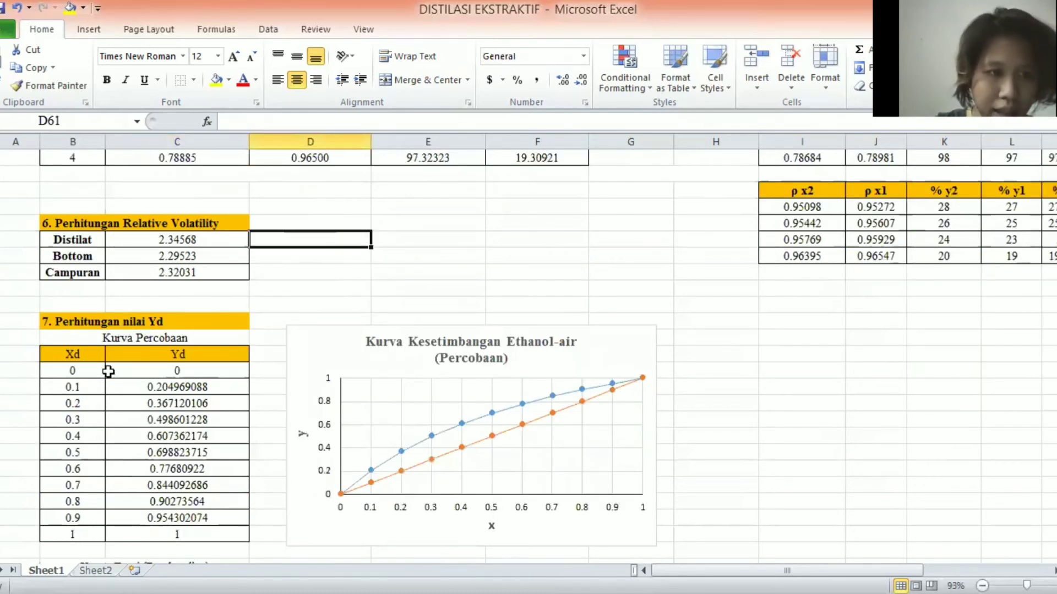
scroll(109, 372, "down", 2)
left_click(80, 273)
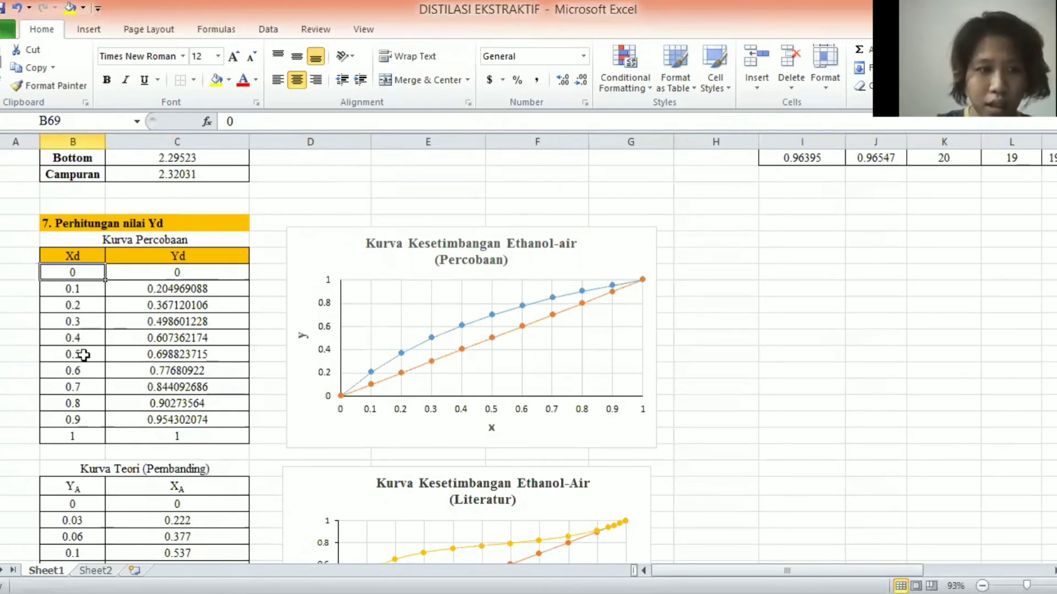
scroll(83, 253, "down", 1)
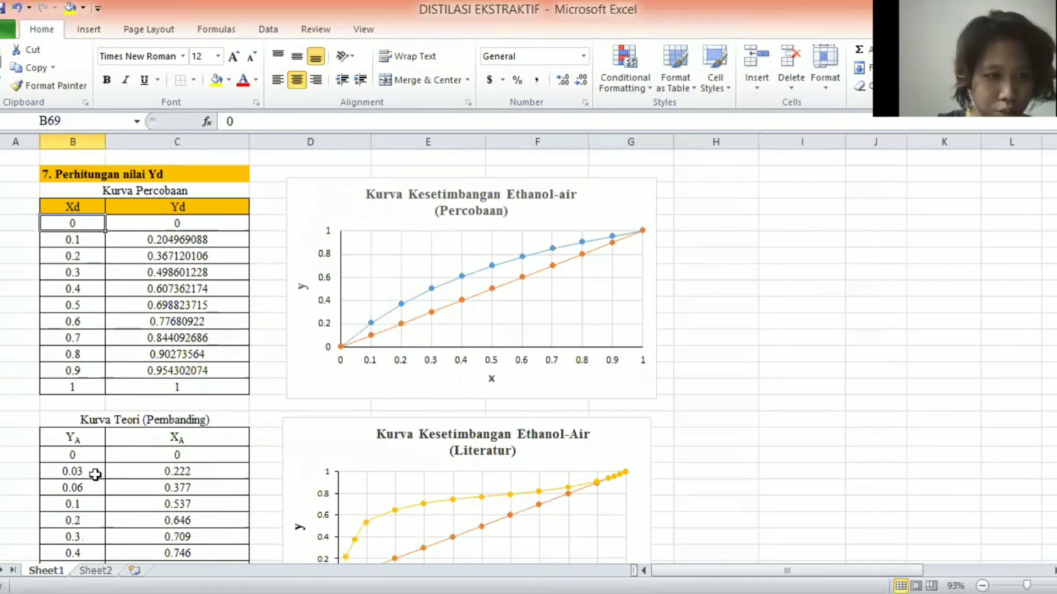
scroll(94, 475, "down", 1)
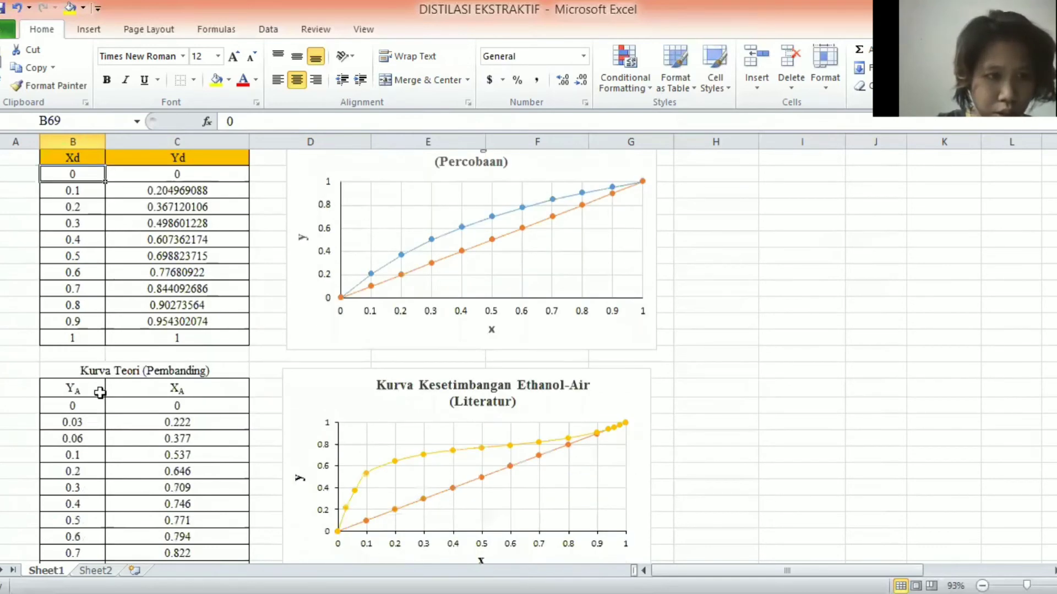
scroll(152, 290, "up", 1)
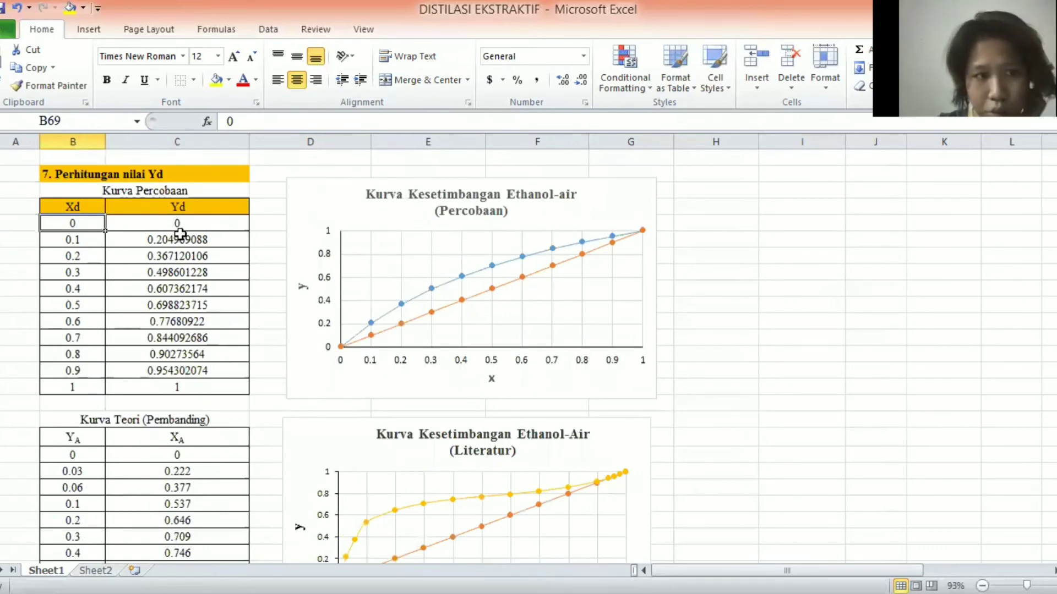
- Check the Yd formula for Xd = 0 and trace its reference to the mixture relative volatility in section 6
left_click(147, 226)
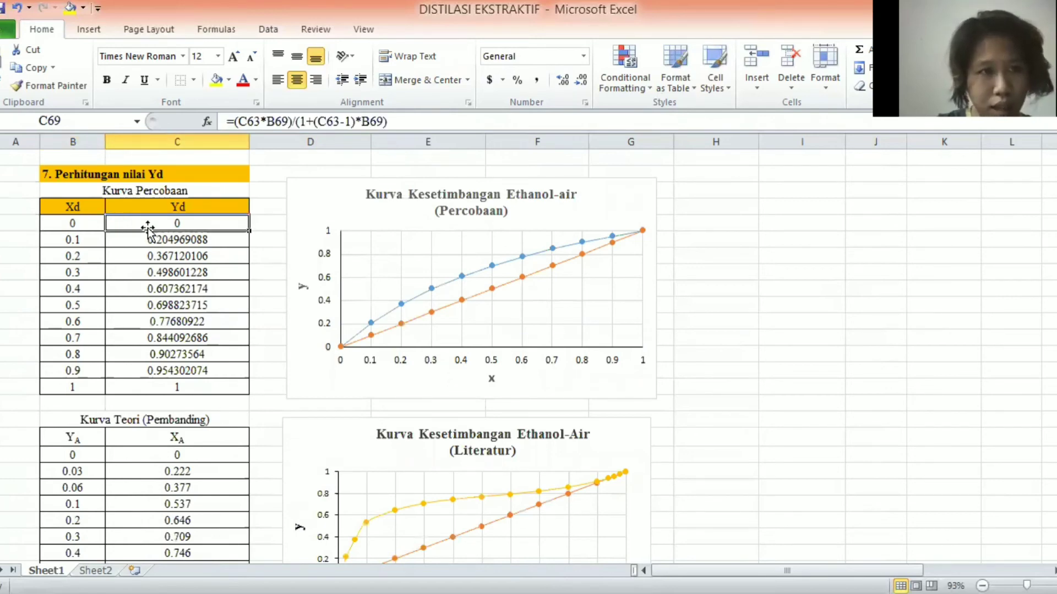
scroll(203, 268, "up", 3)
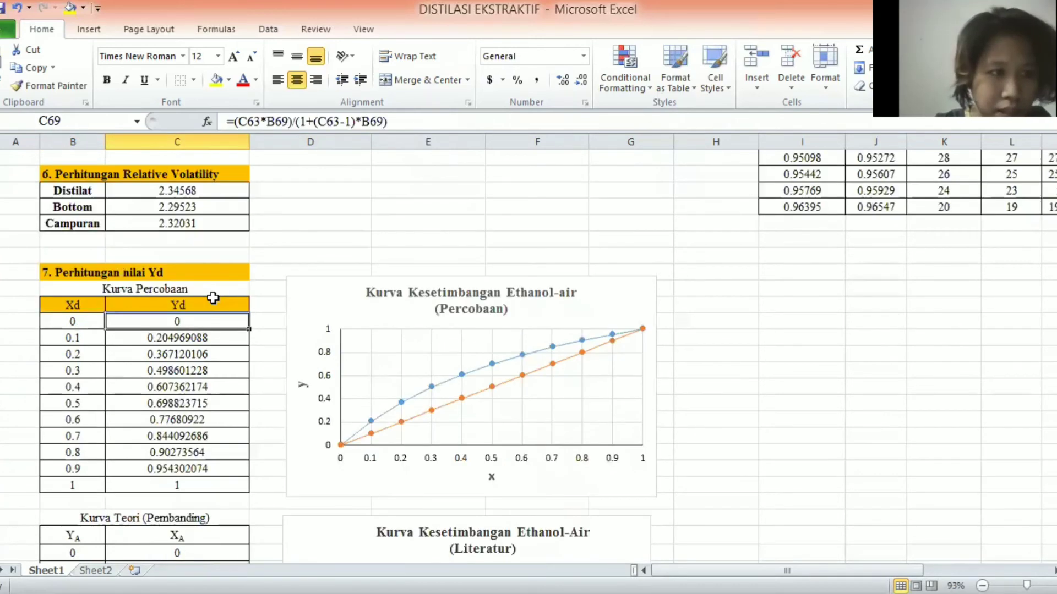
scroll(213, 297, "up", 1)
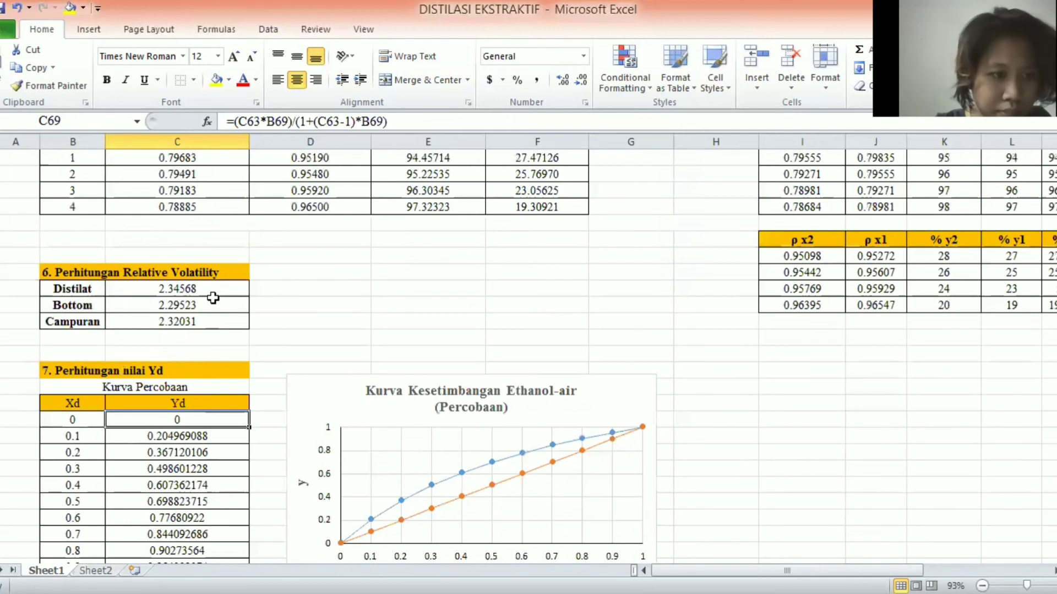
scroll(213, 297, "up", 1)
scroll(213, 298, "up", 2)
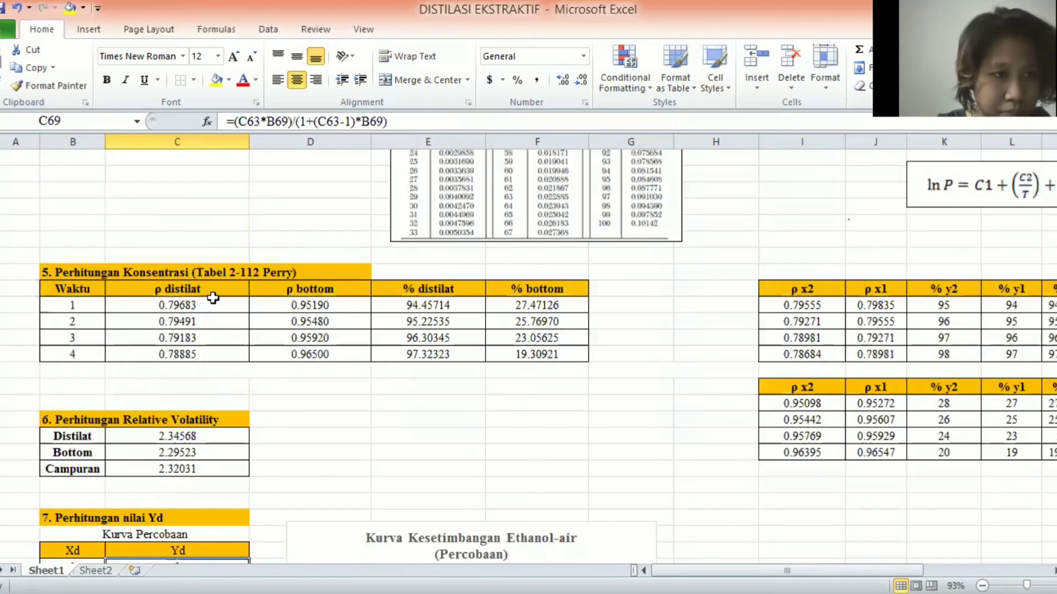
- Review the section 5 and 6 tables, and examine the experimental (Percobaan) ethanol-water equilibrium curve beside the section 7 Xd and Yd values
scroll(213, 298, "up", 4)
scroll(213, 297, "down", 4)
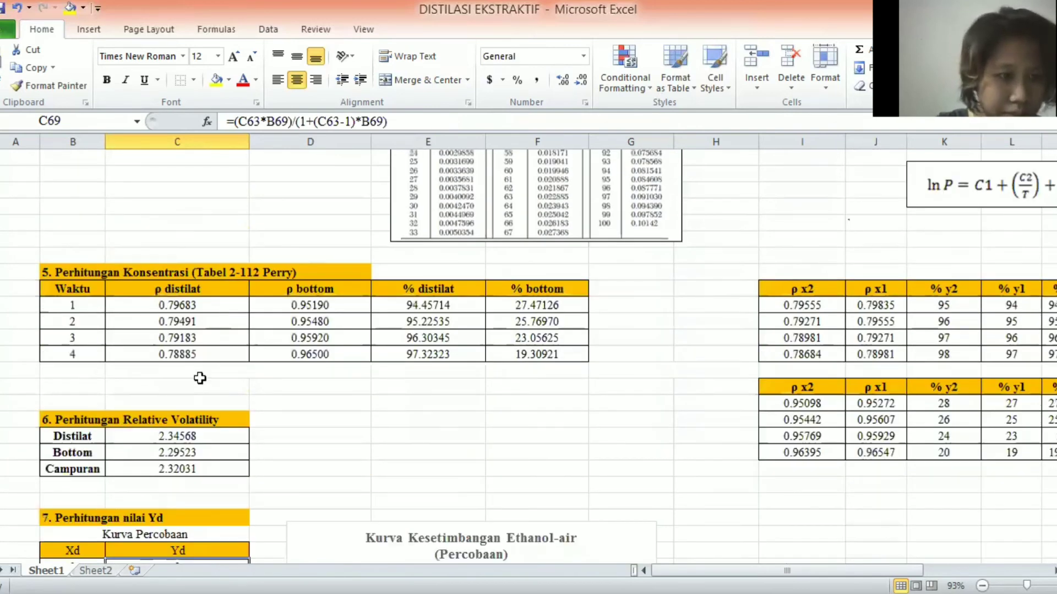
scroll(198, 397, "down", 1)
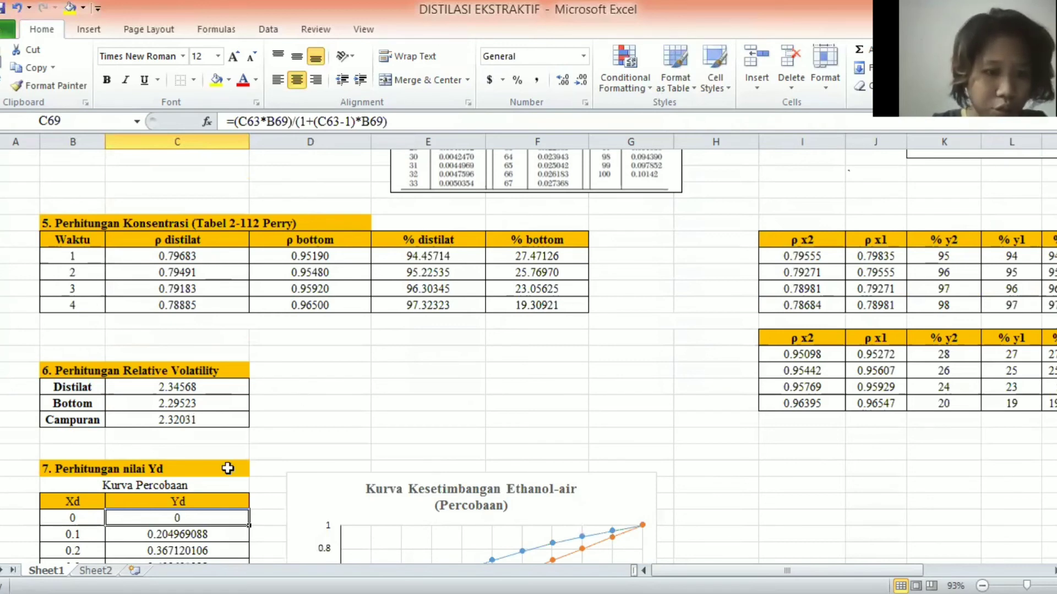
scroll(229, 467, "down", 1)
scroll(220, 380, "down", 2)
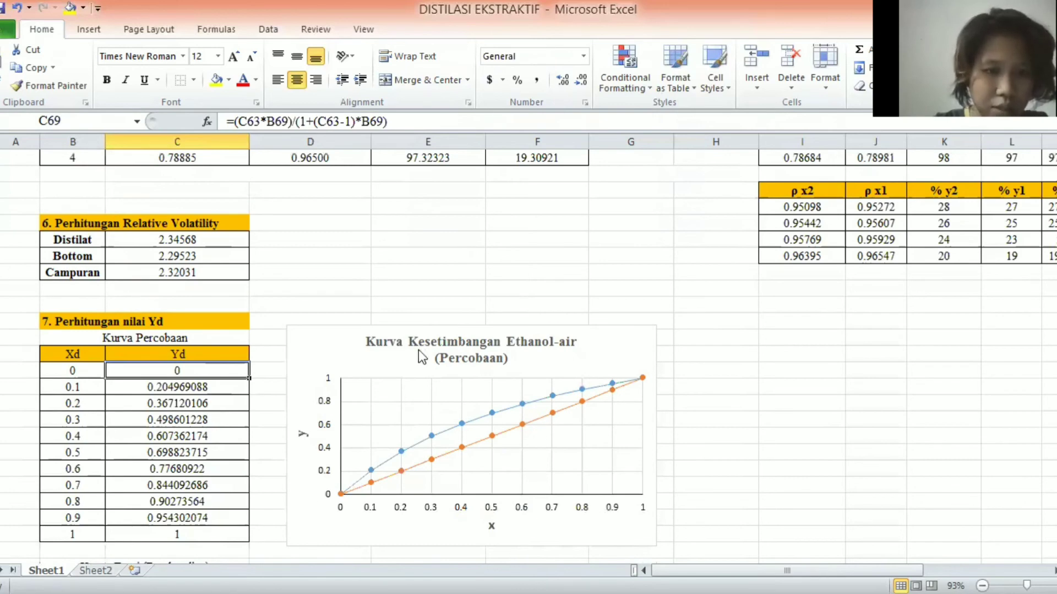
scroll(571, 198, "down", 3)
left_click(570, 198)
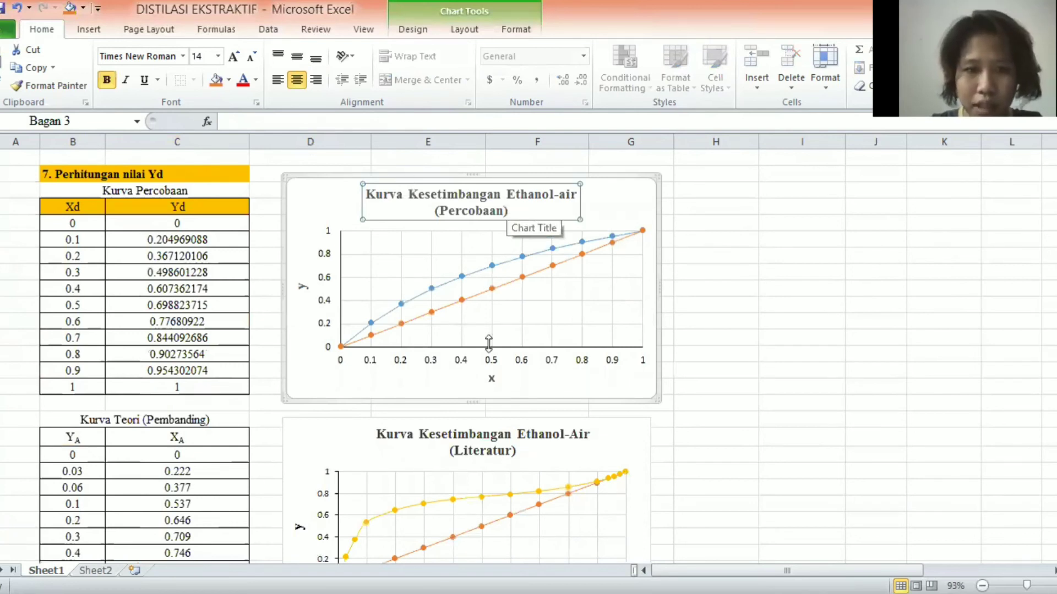
left_click(344, 341)
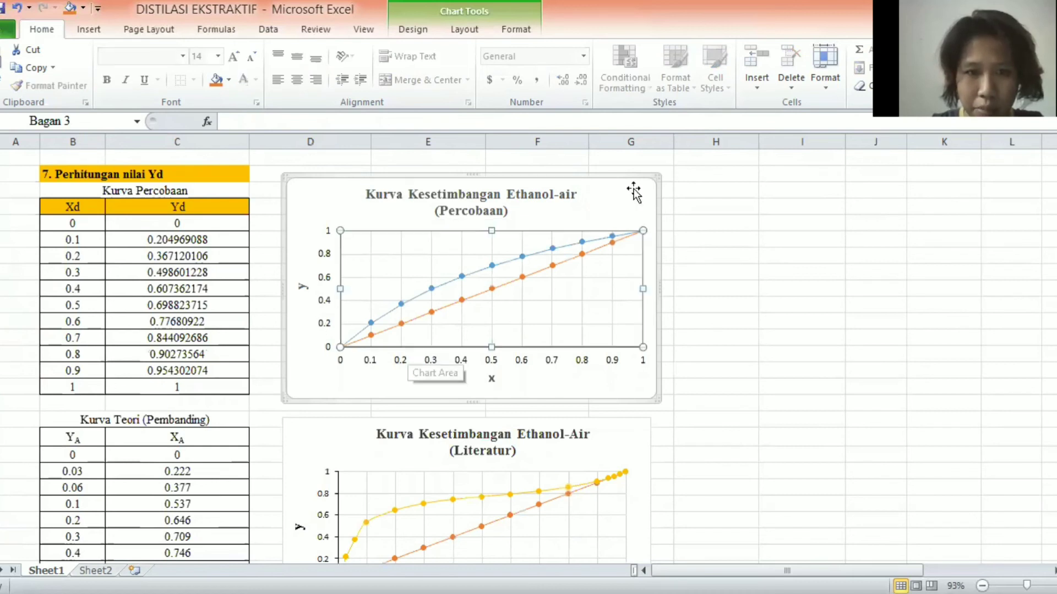
left_click(651, 322)
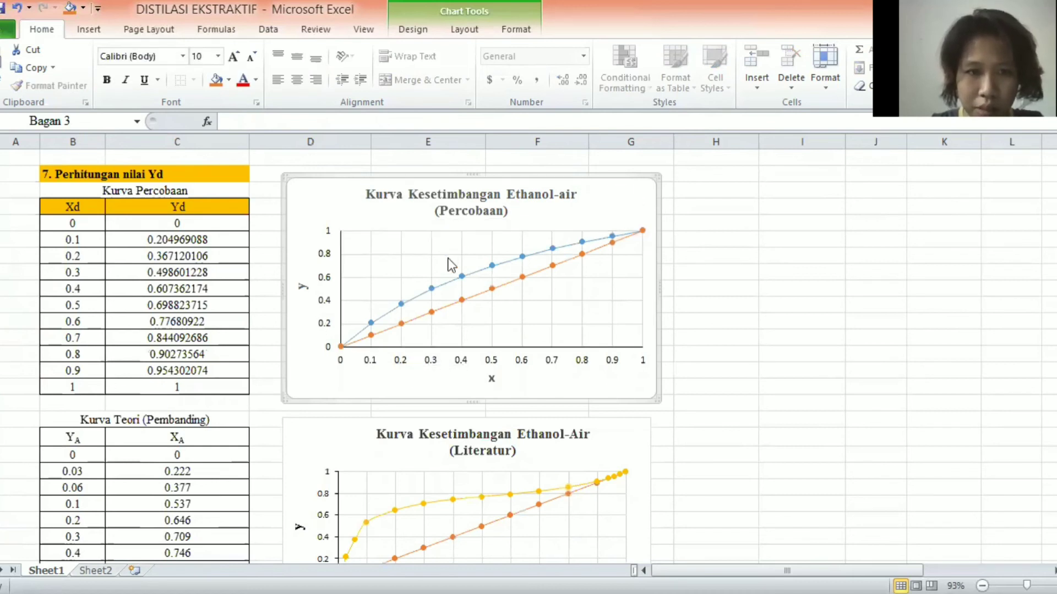
- Highlight the full Kurva Teori (Pembanding) table of YA and XA values to review it beside the literature chart
scroll(447, 263, "down", 3)
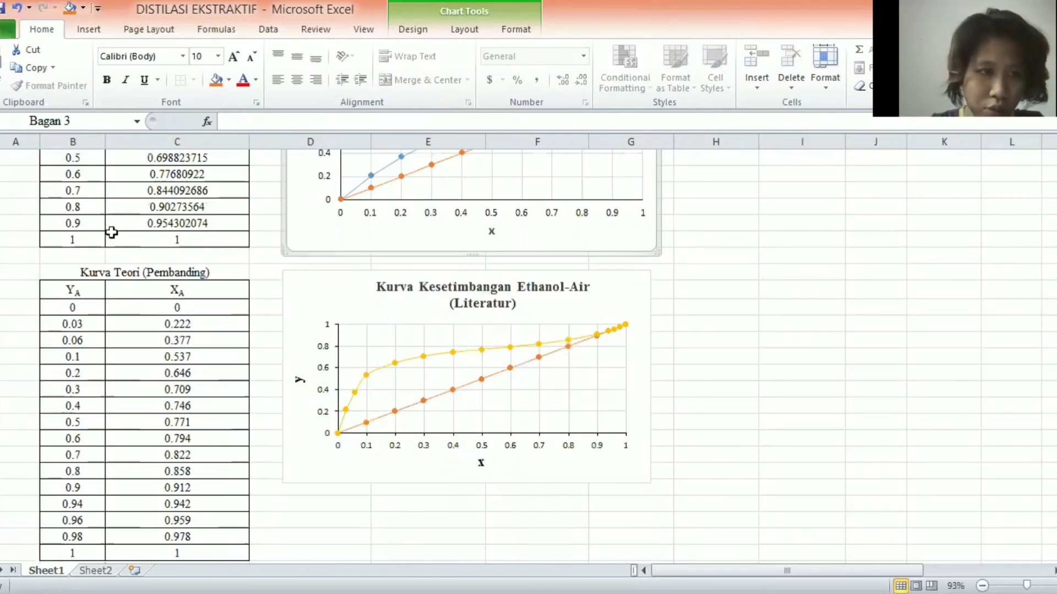
scroll(146, 231, "down", 1)
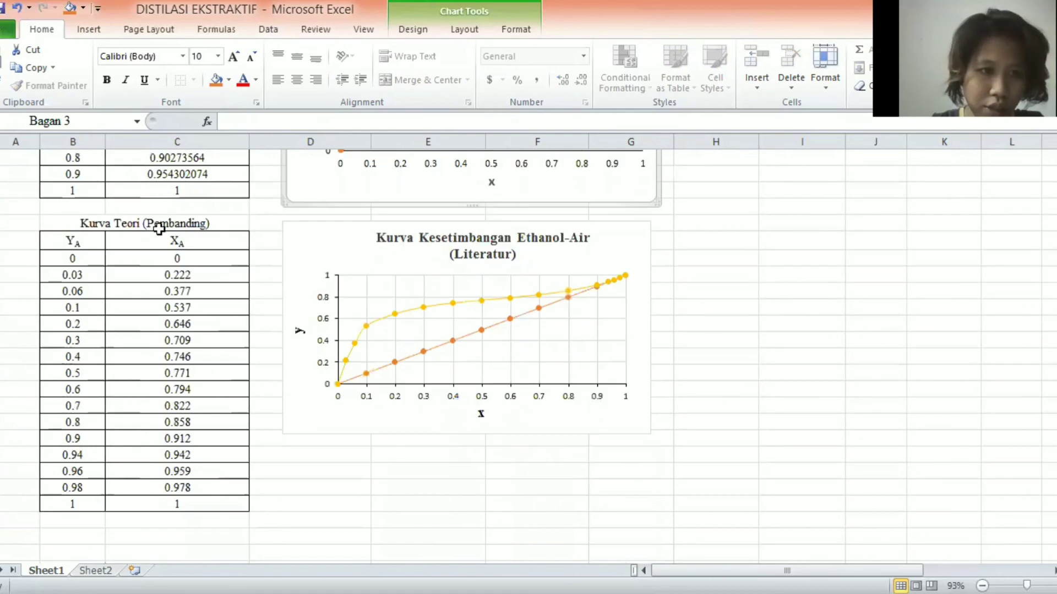
left_click(189, 328)
left_click_drag(72, 241, 204, 506)
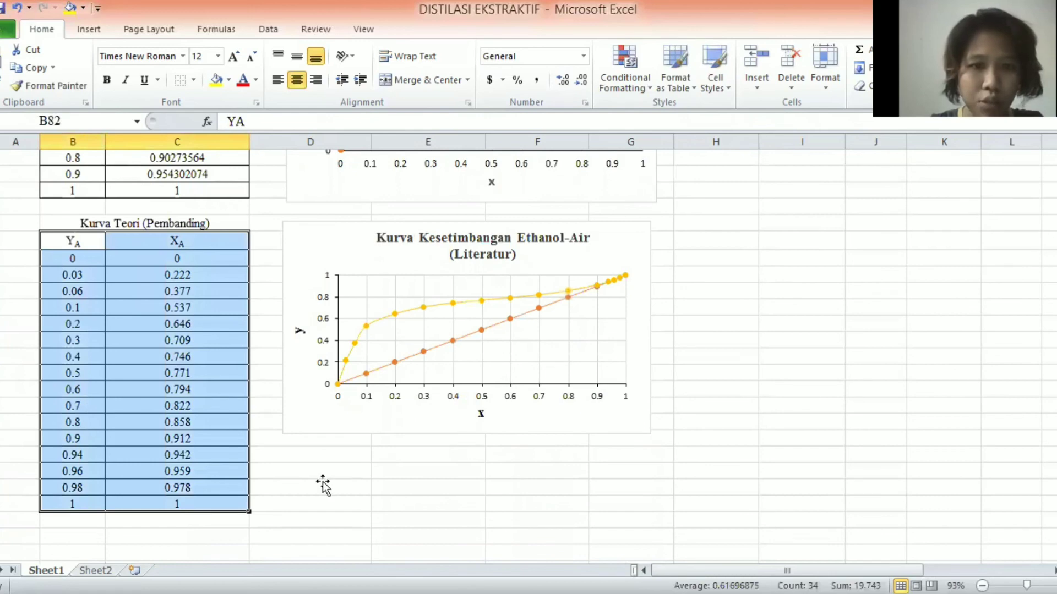
left_click(323, 482)
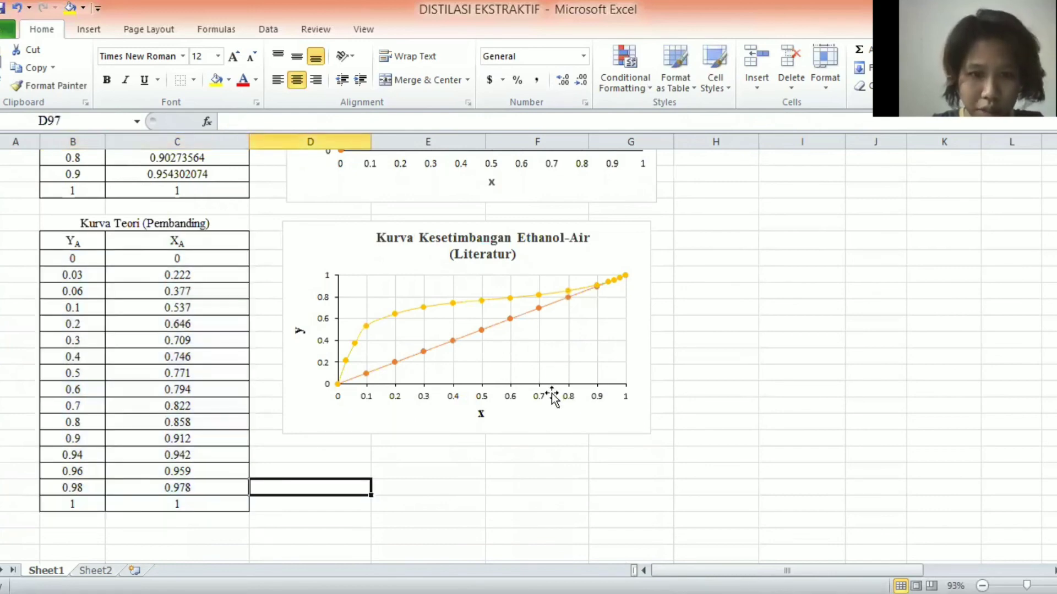
- Examine the upper end of the literature equilibrium curve against its diagonal line, and compare it with the experimental curve
left_click(599, 401)
scroll(562, 415, "up", 2)
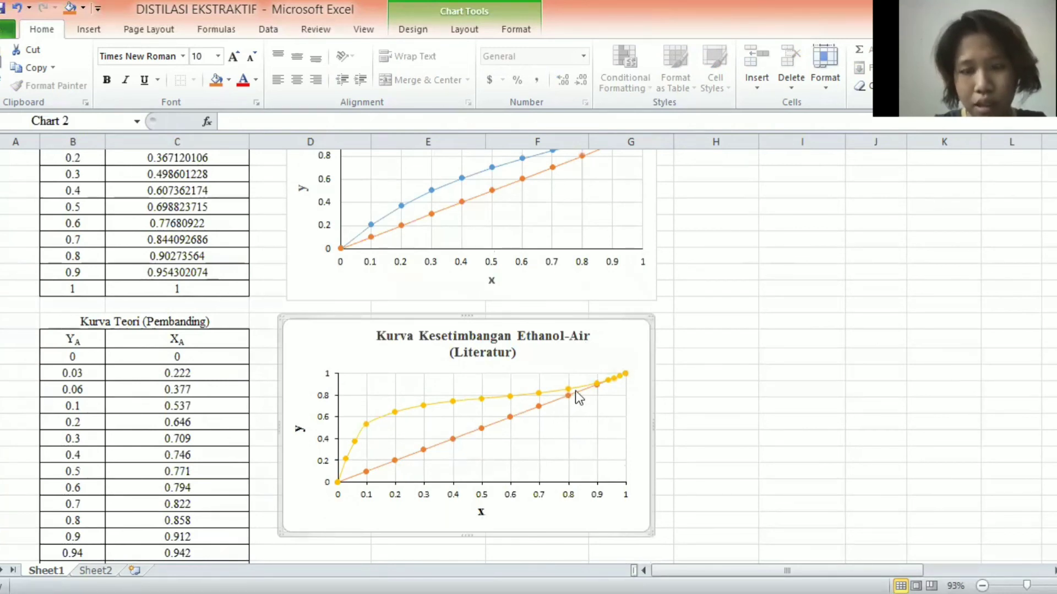
mouse_move(571, 392)
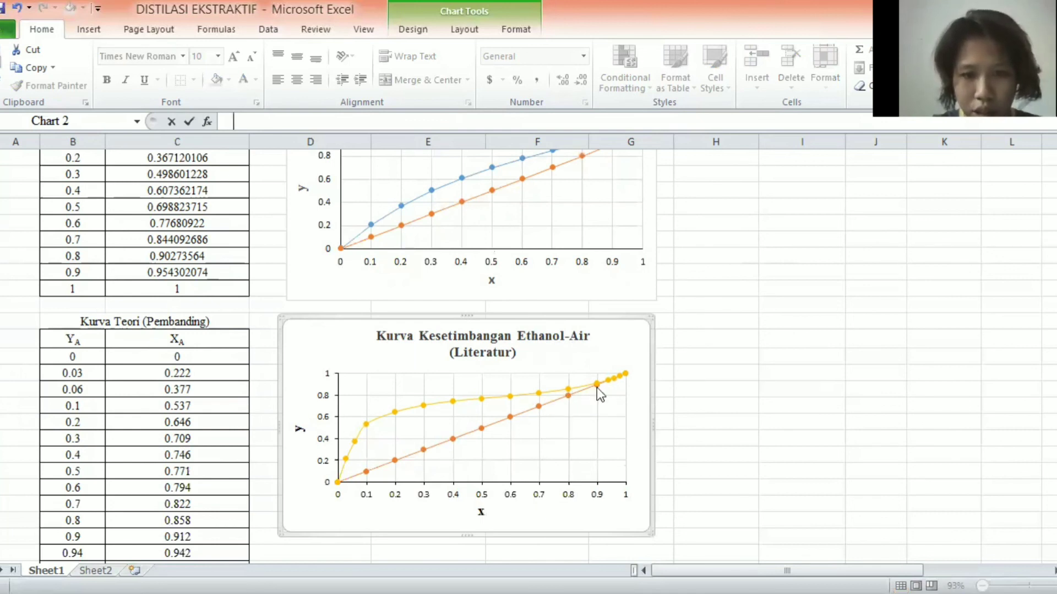
left_click(734, 341)
scroll(611, 448, "up", 1)
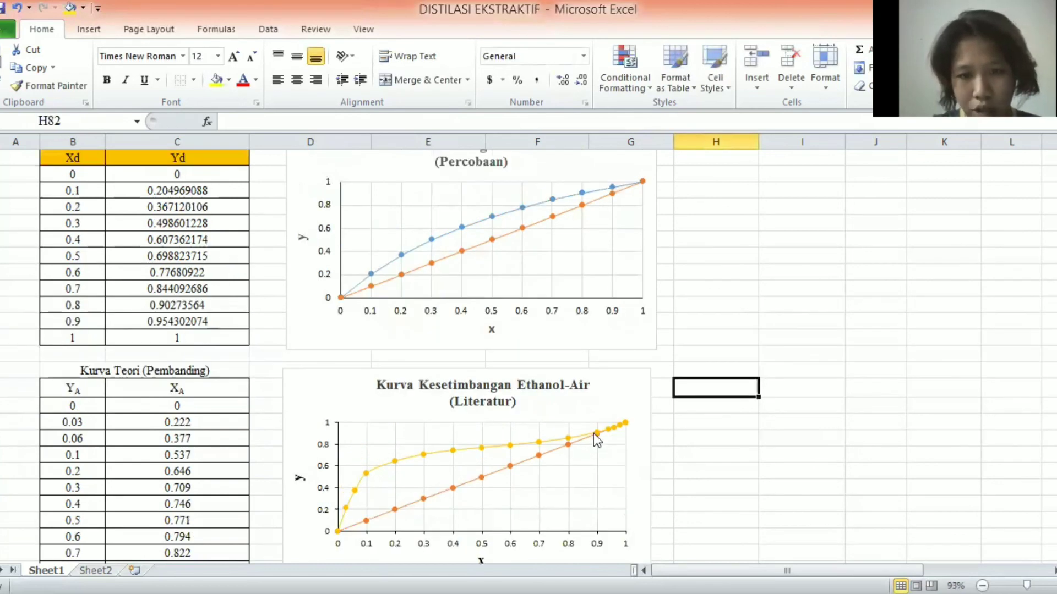
scroll(495, 273, "up", 2)
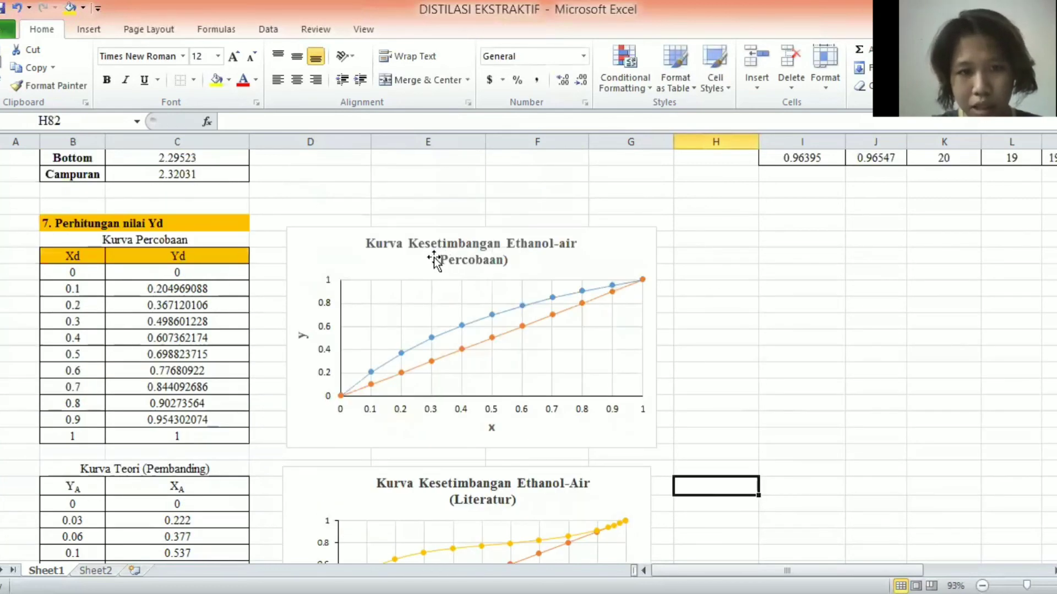